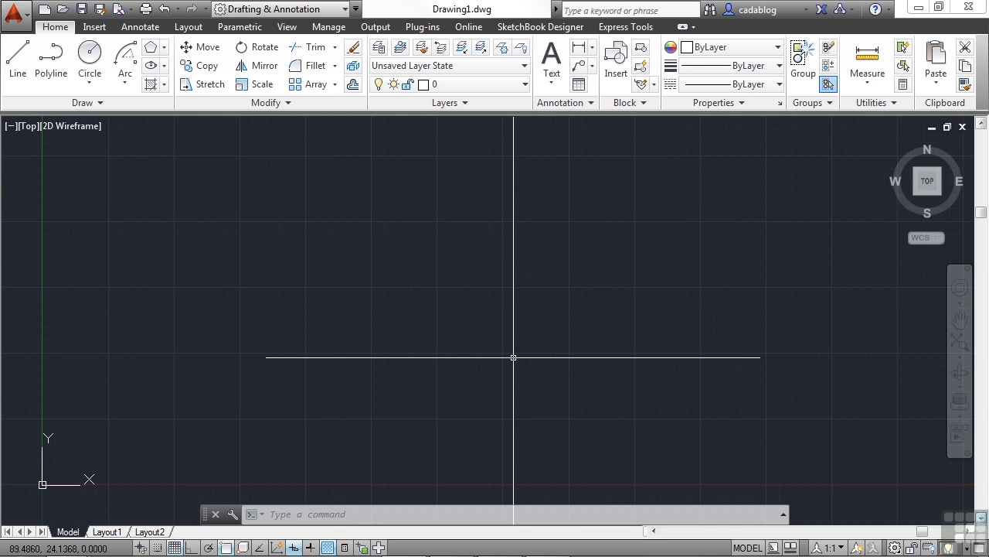
Open the drawing file Trim-Extend Examples.dwg.
text(ope)
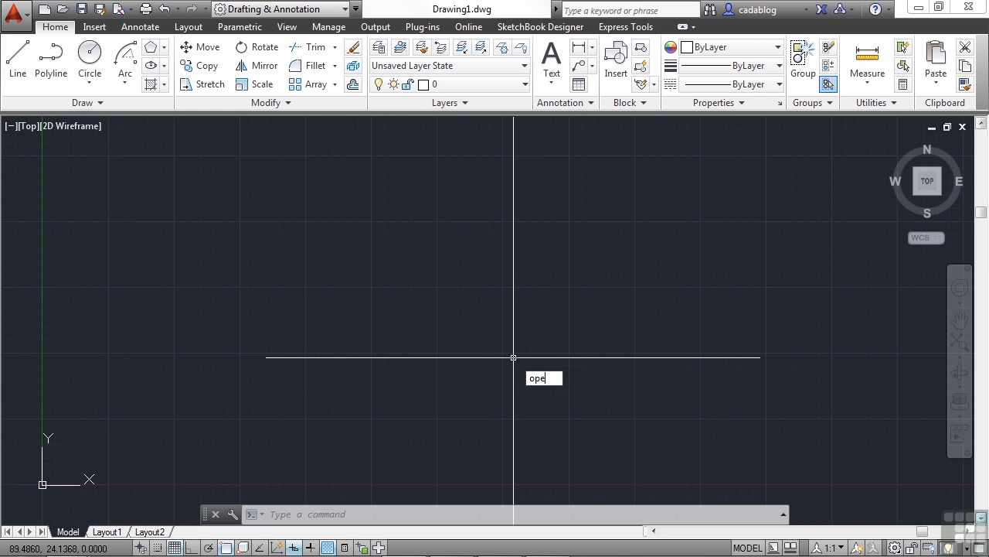
text(n)
key(Return)
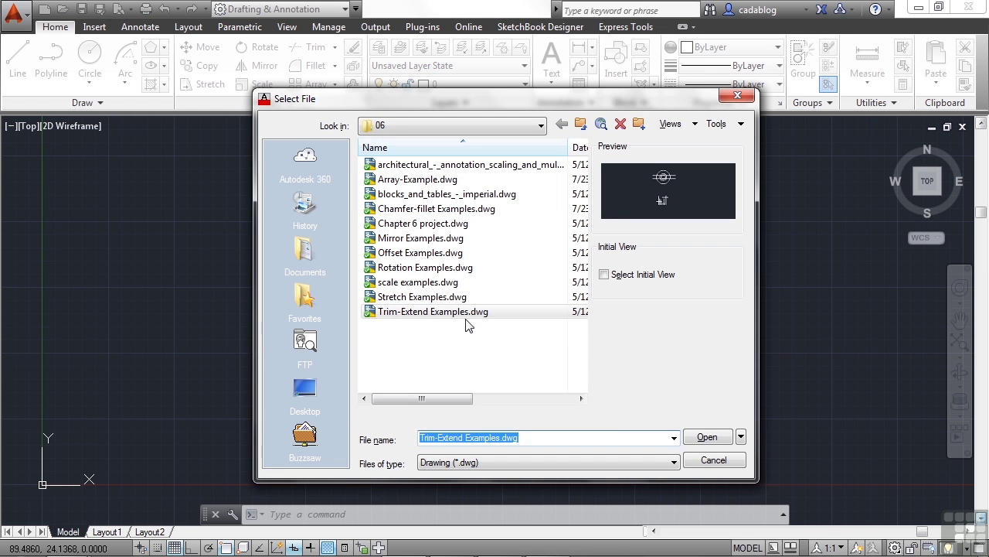
click(466, 316)
click(707, 438)
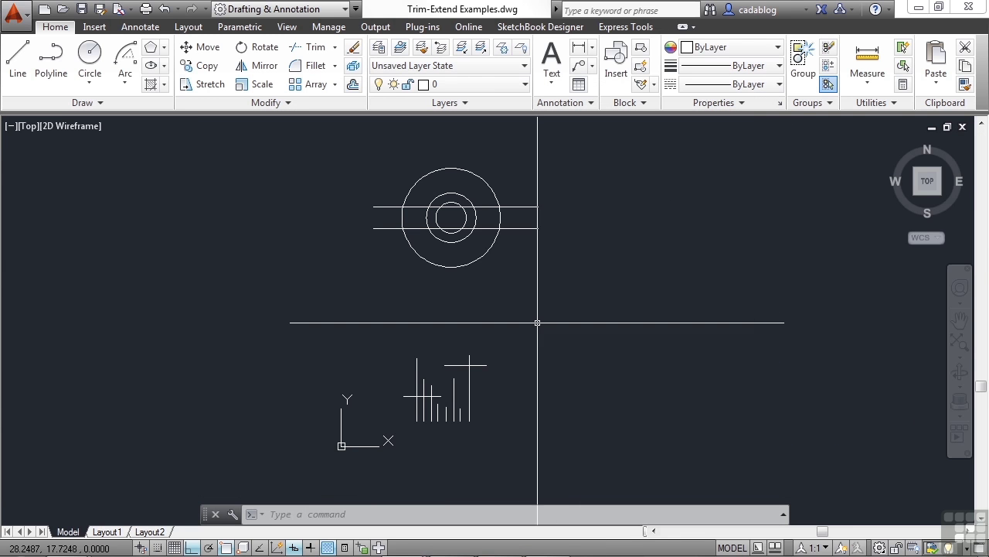
Examine the group of vertical lines and the two short horizontal lines below the circles.
middle_drag(469, 322, 508, 322)
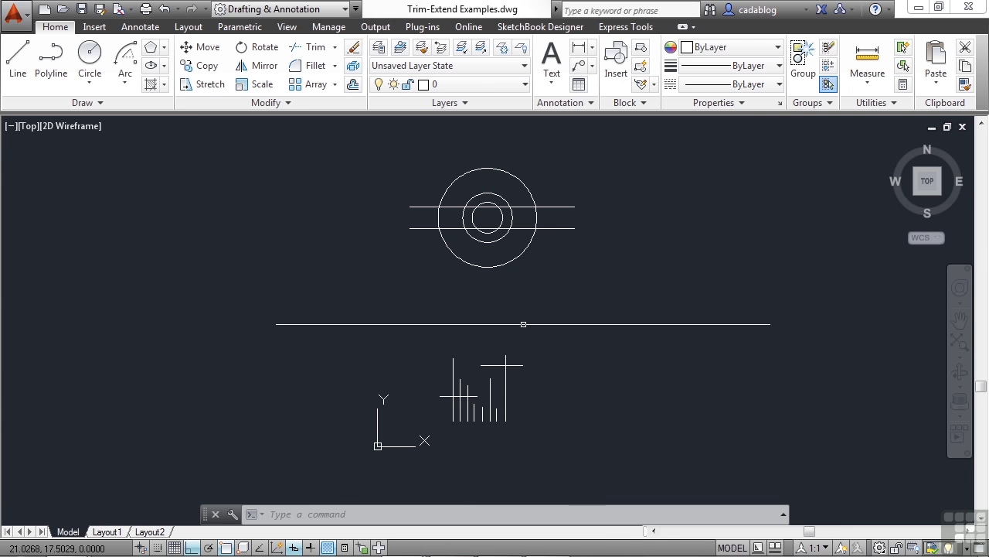
scroll(513, 312, up, 3)
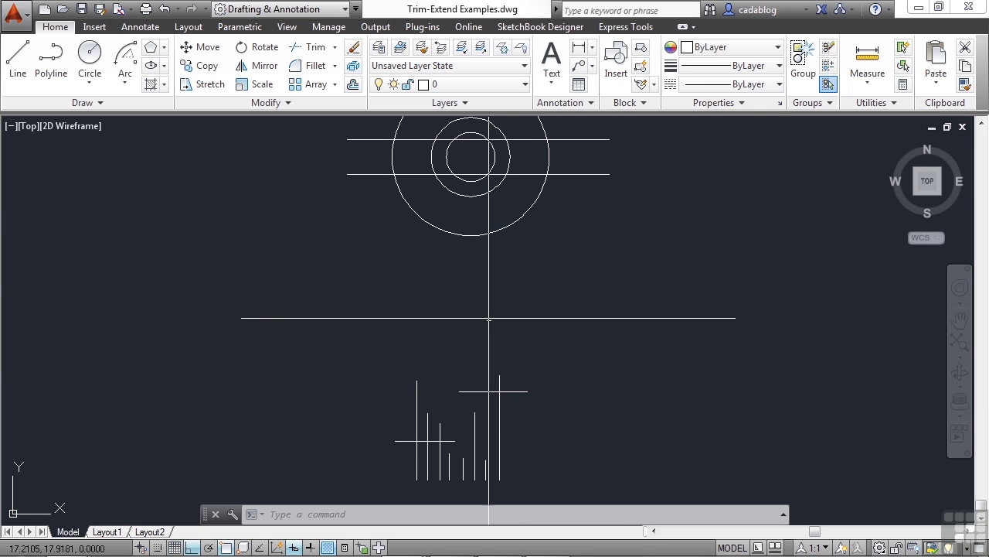
middle_drag(473, 334, 476, 249)
scroll(463, 390, up, 2)
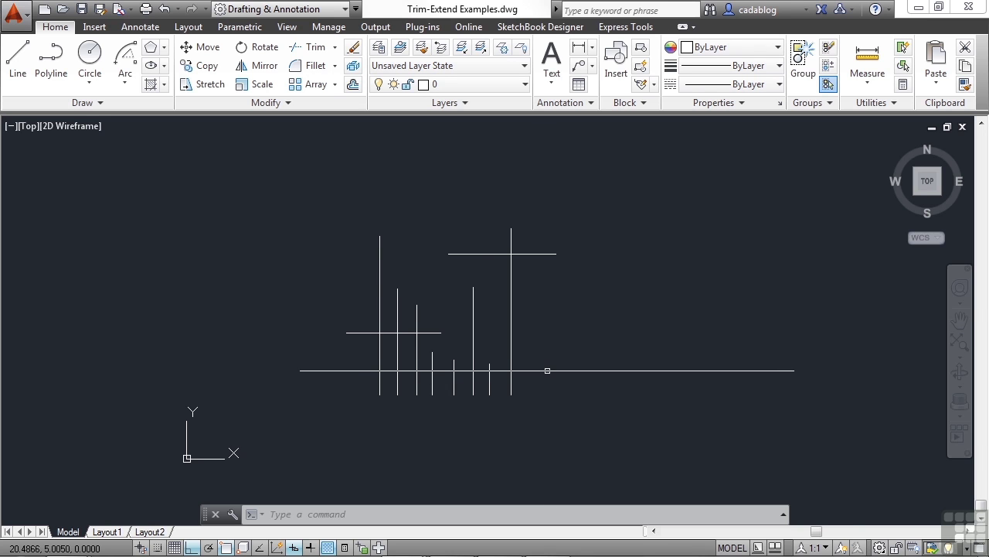
scroll(547, 370, up, 3)
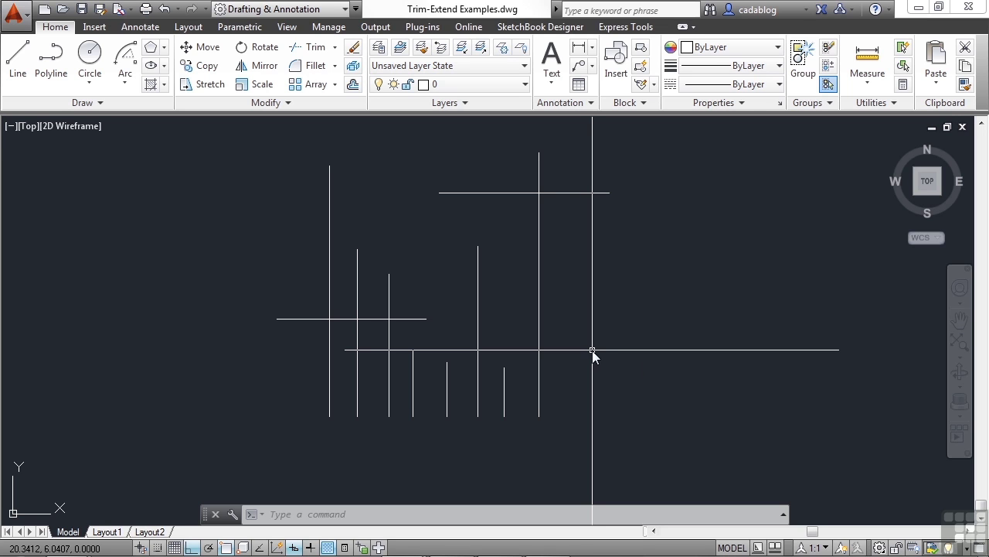
text(TRIM)
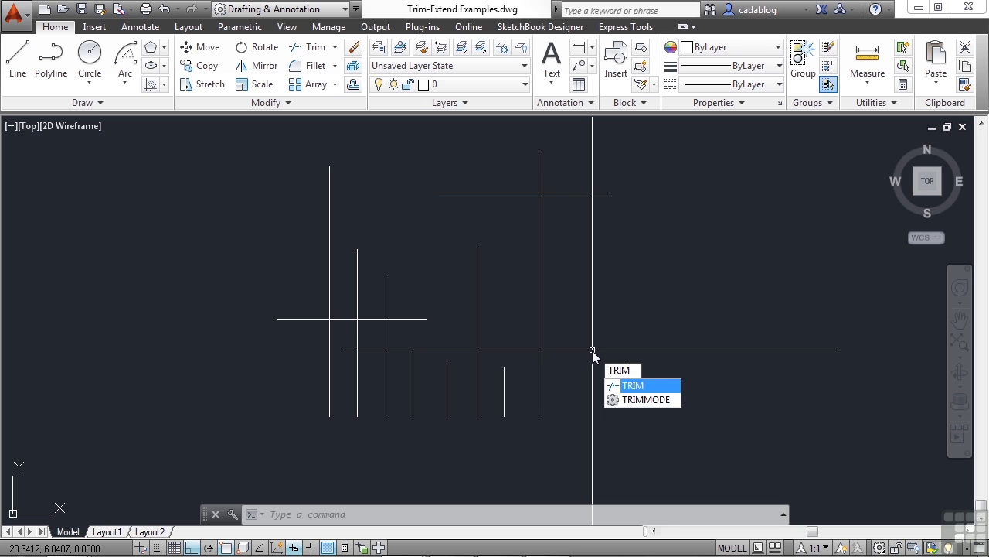
key(Escape)
key(Escape)
text(tr)
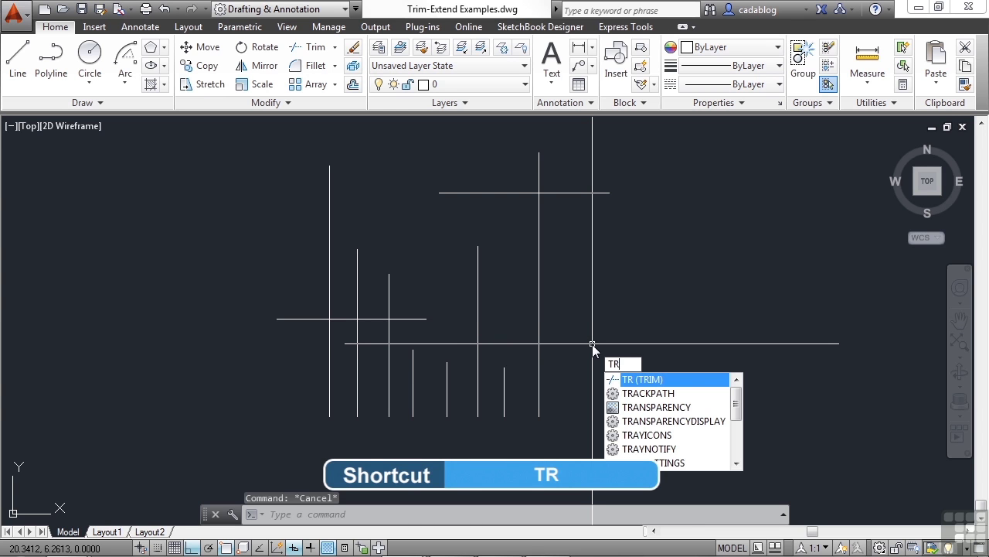
key(Escape)
text(t)
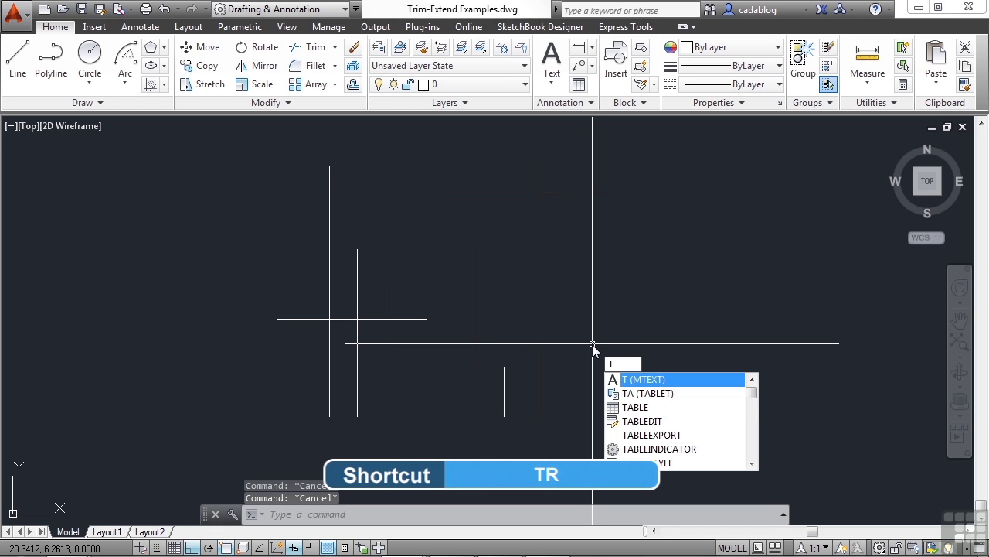
key(Escape)
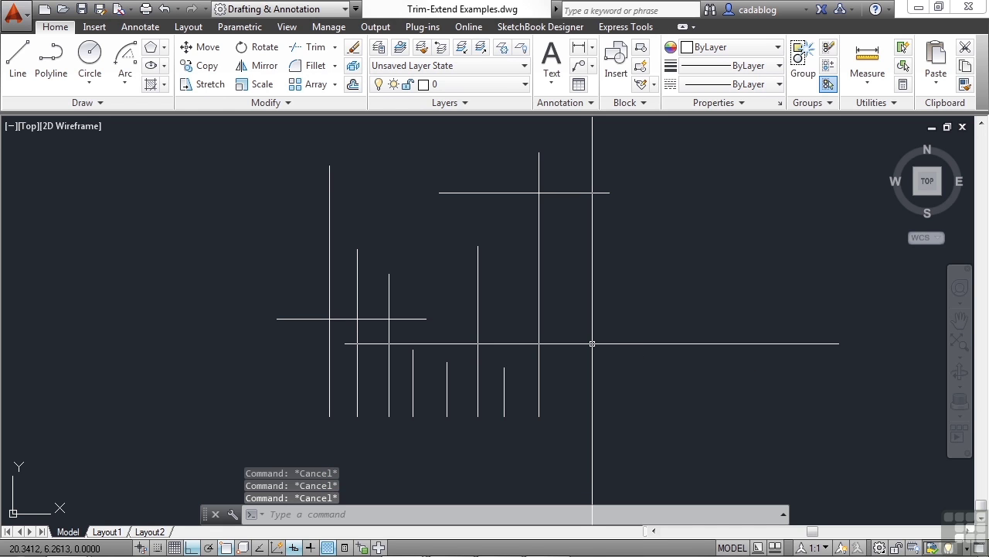
text(tr)
key(Escape)
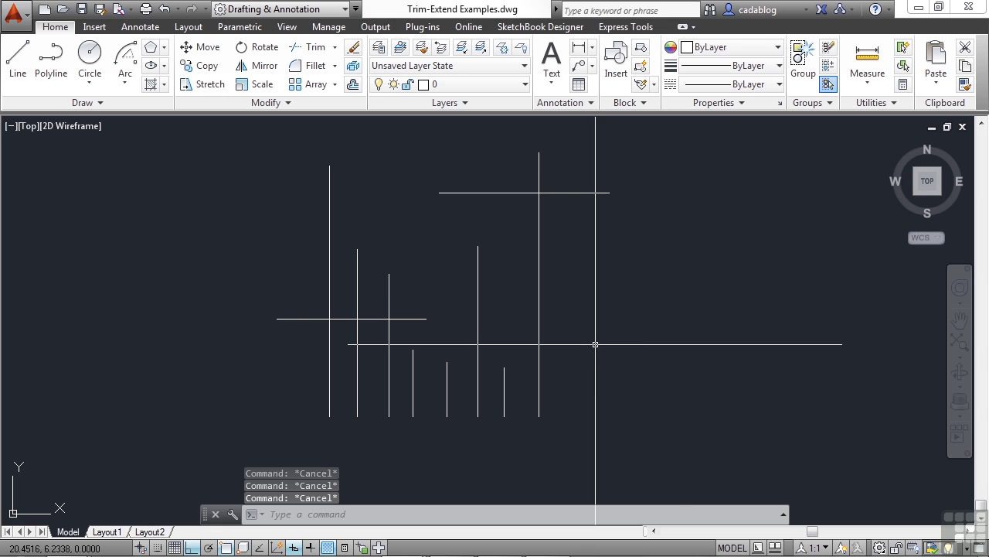
Trim the upper parts of the three leftmost vertical lines, using the lower horizontal line as the cutting edge.
click(335, 47)
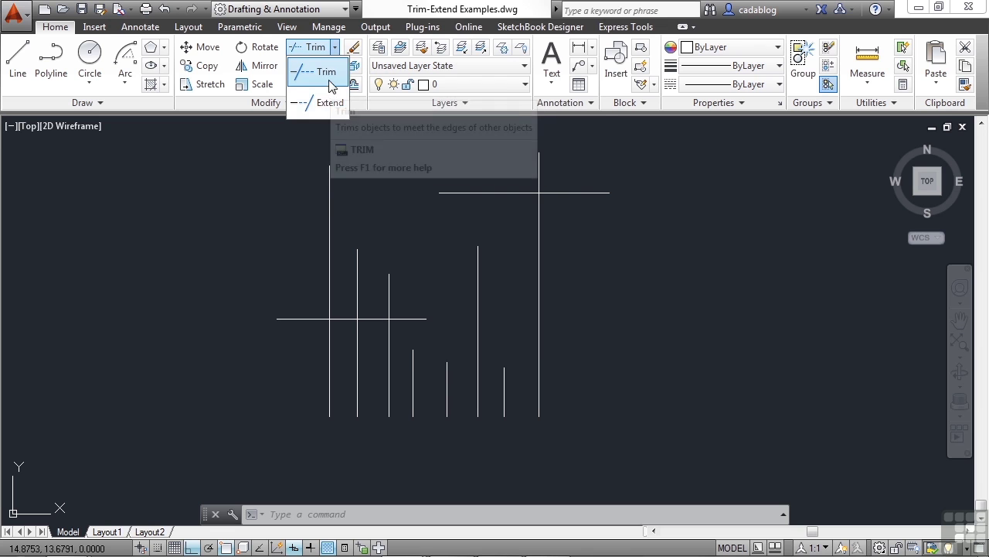
click(328, 78)
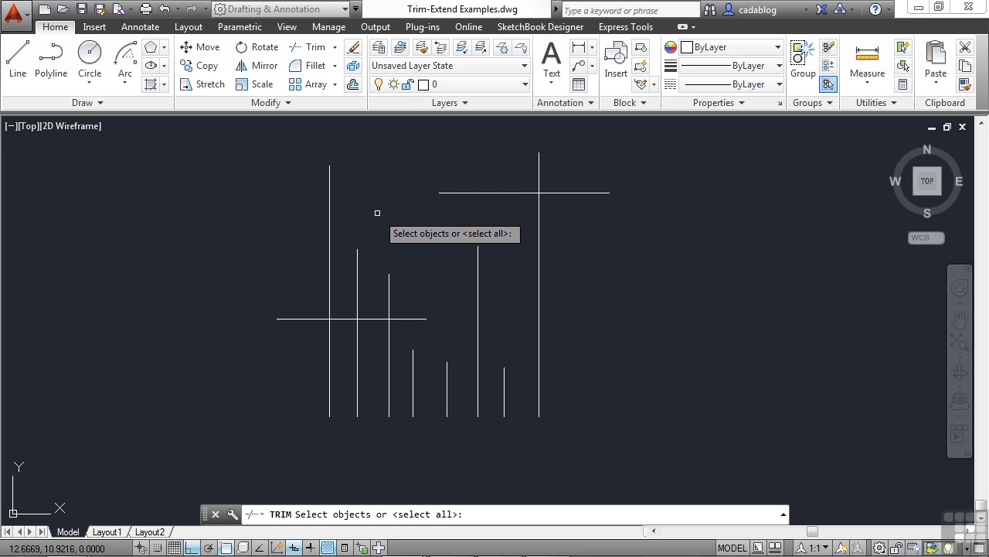
click(411, 318)
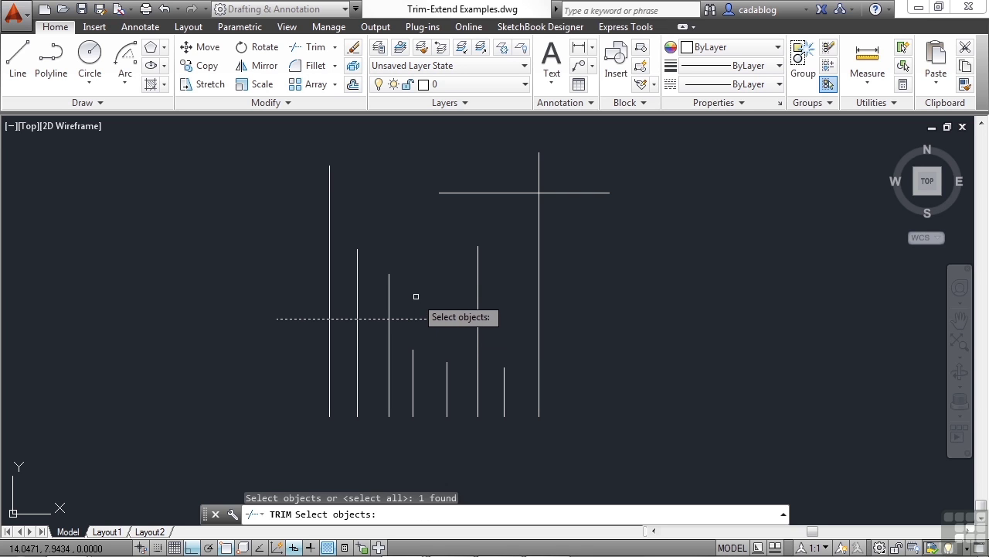
key(Return)
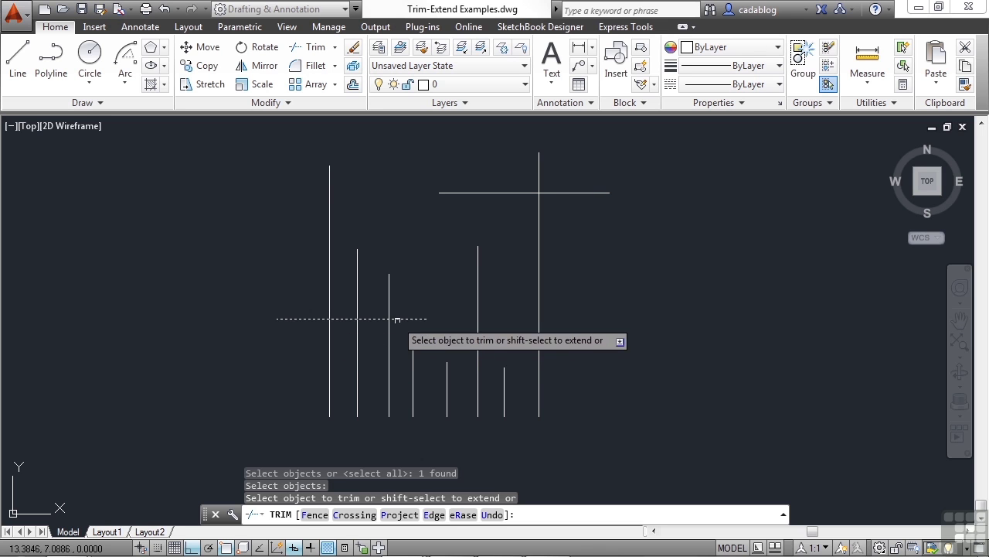
click(331, 219)
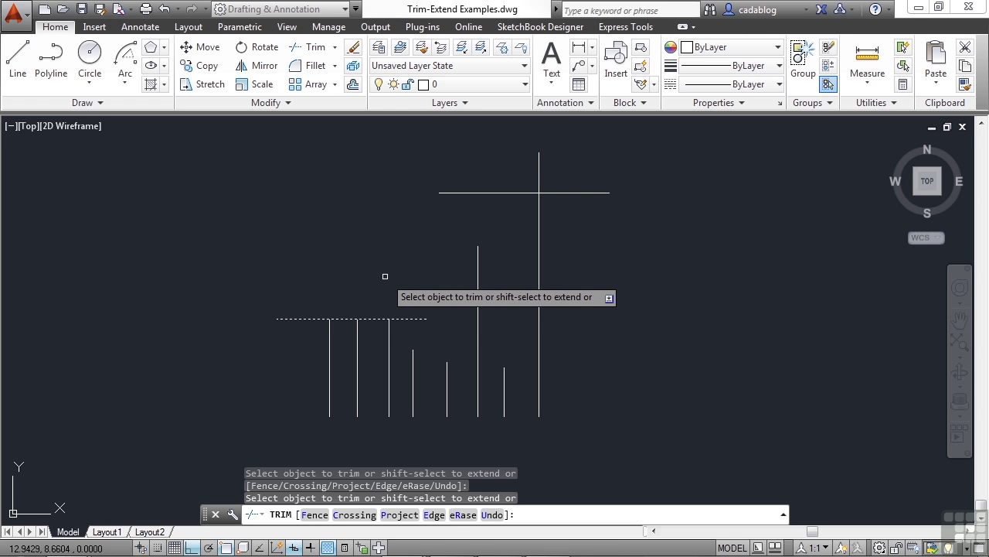
Try to trim the tall vertical line just beyond the end of the lower horizontal line, with that line as the cutting edge.
click(474, 278)
click(455, 276)
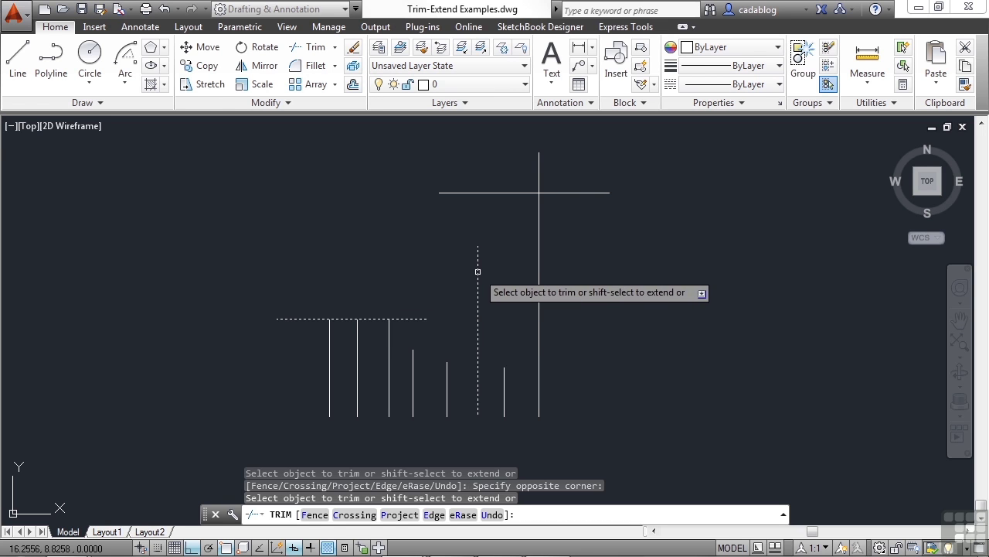
click(477, 277)
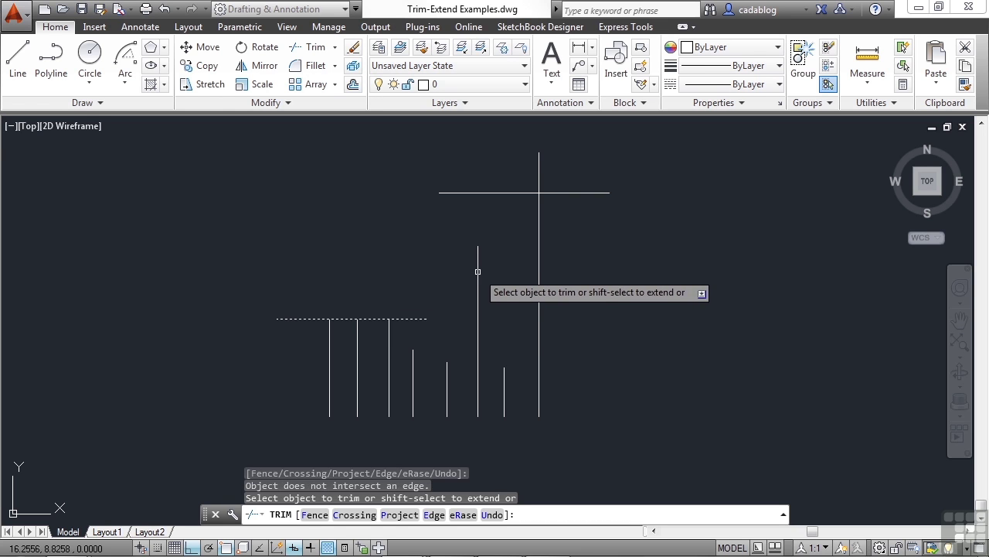
click(575, 258)
click(460, 287)
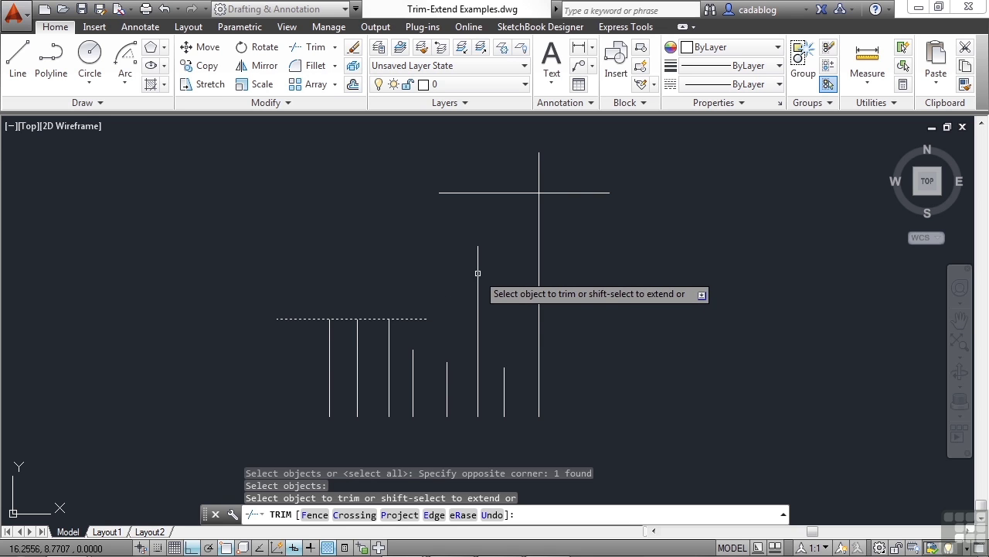
click(478, 274)
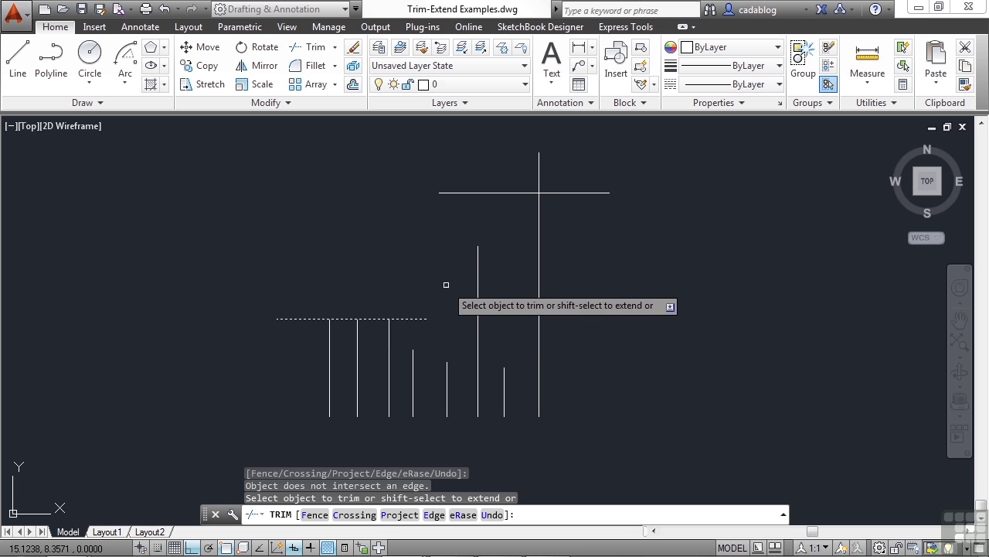
Set Trim's edge mode to Extend and trim the two remaining tall vertical lines at the lower horizontal line's implied extension.
text(E)
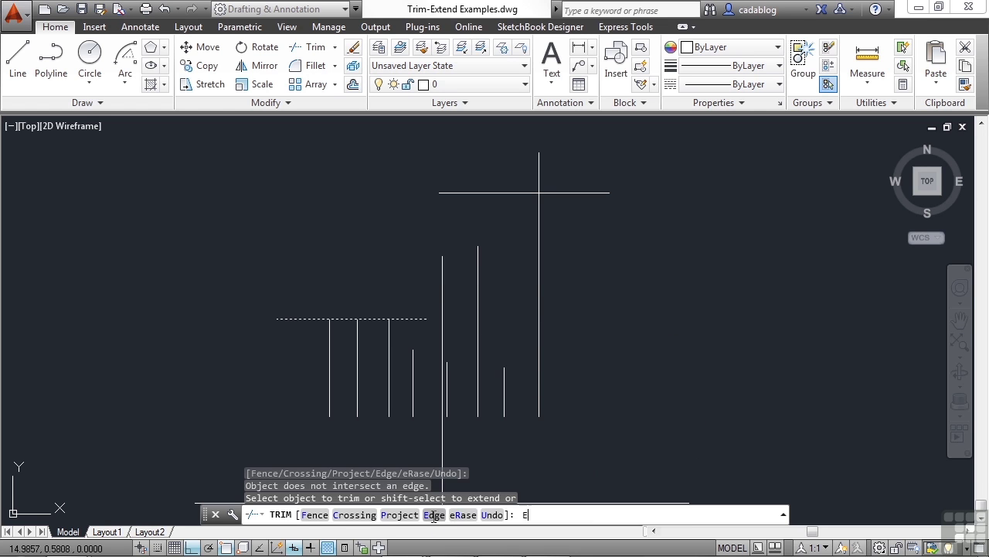
key(Return)
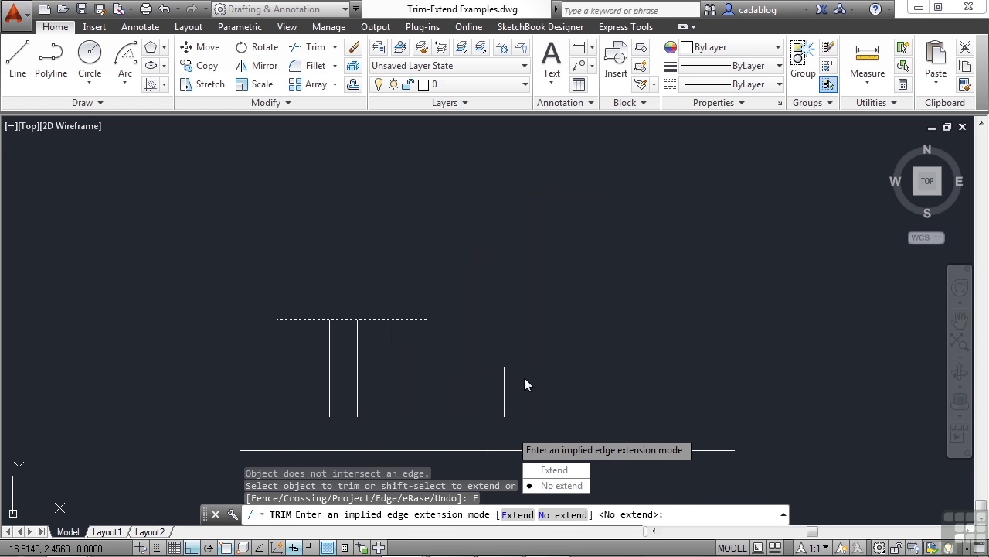
click(579, 470)
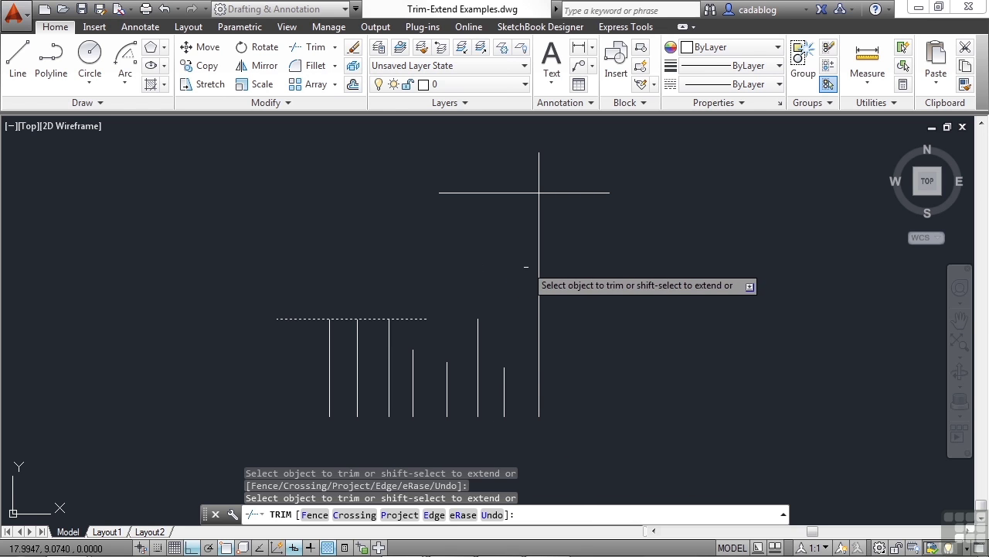
click(539, 261)
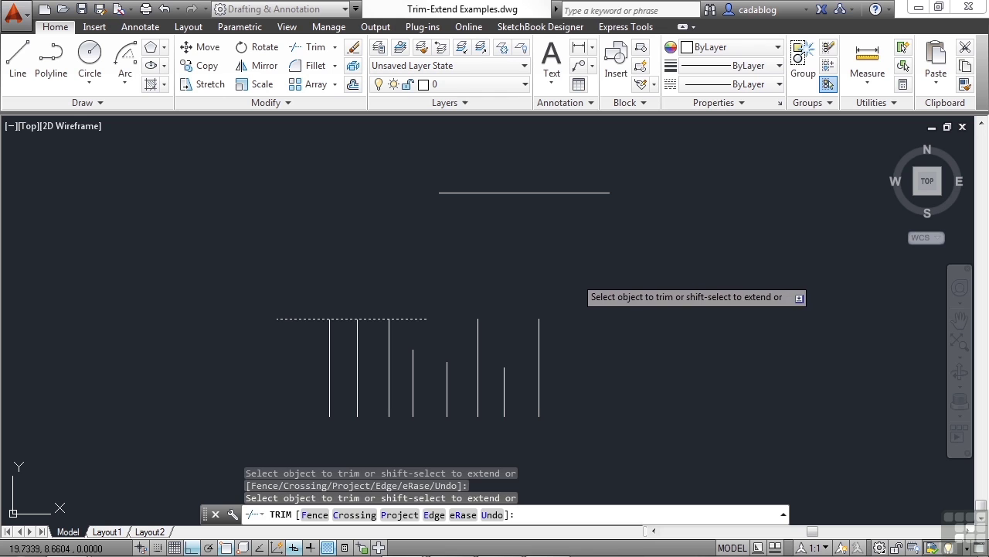
key(Return)
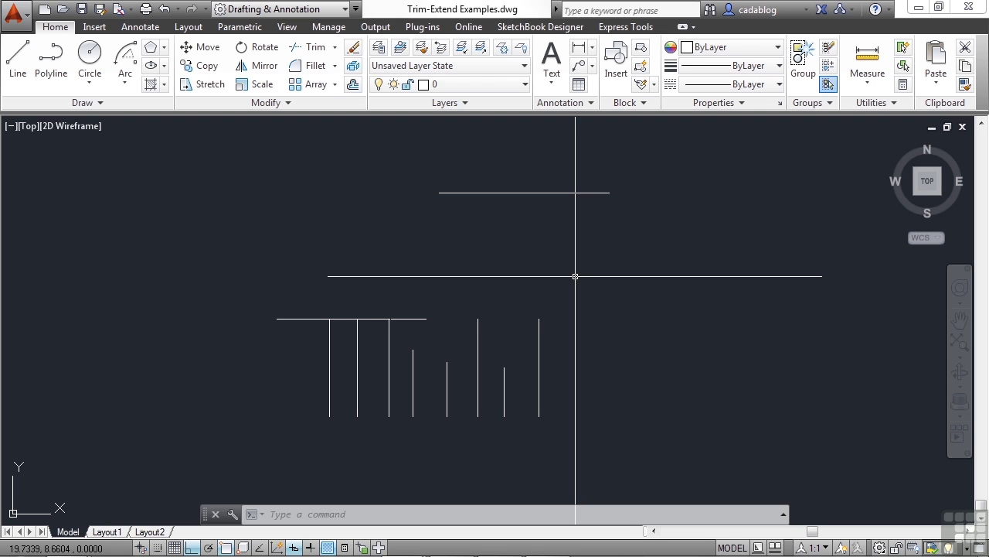
Set Extend's edge mode to Extend and extend all eight vertical lines to the upper horizontal line and its implied extension.
text(EX)
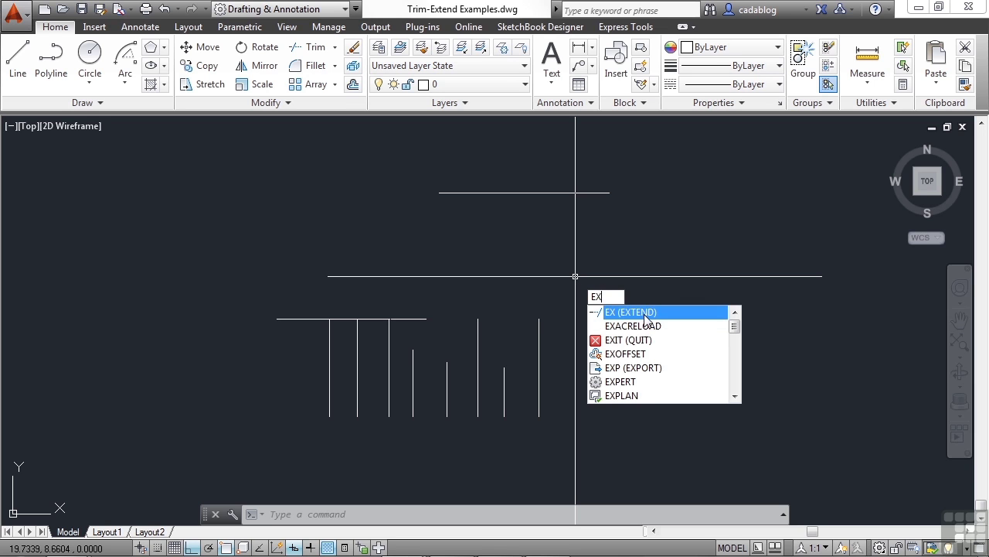
key(Escape)
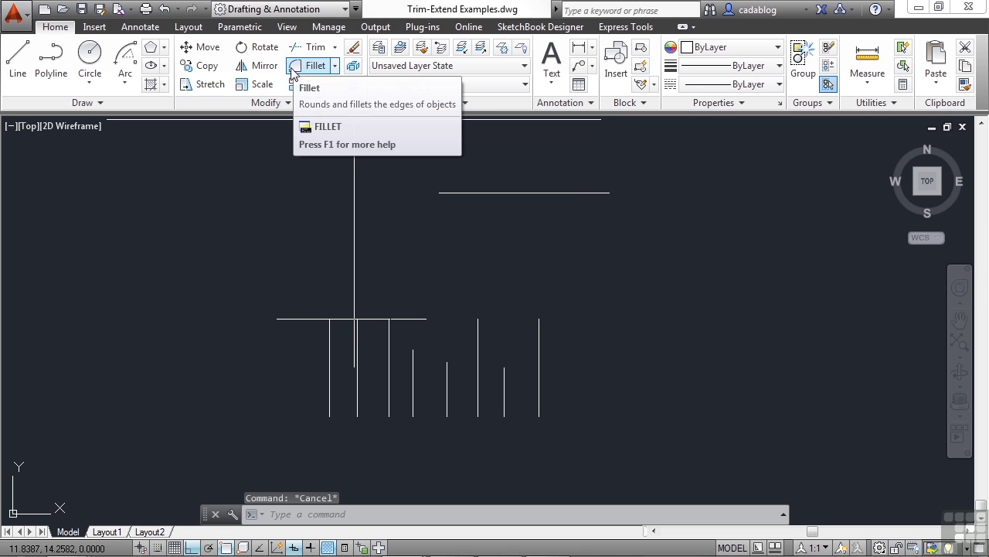
click(334, 48)
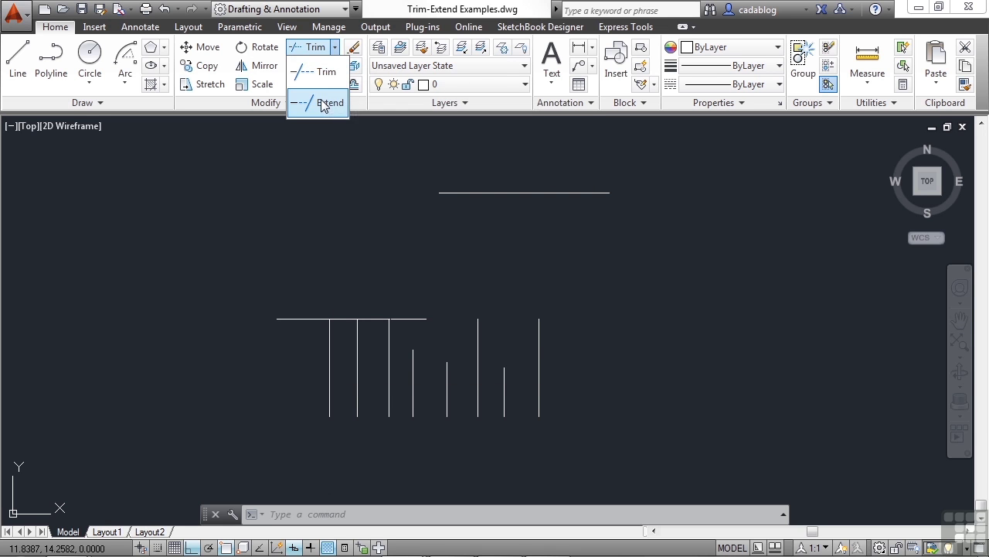
click(325, 102)
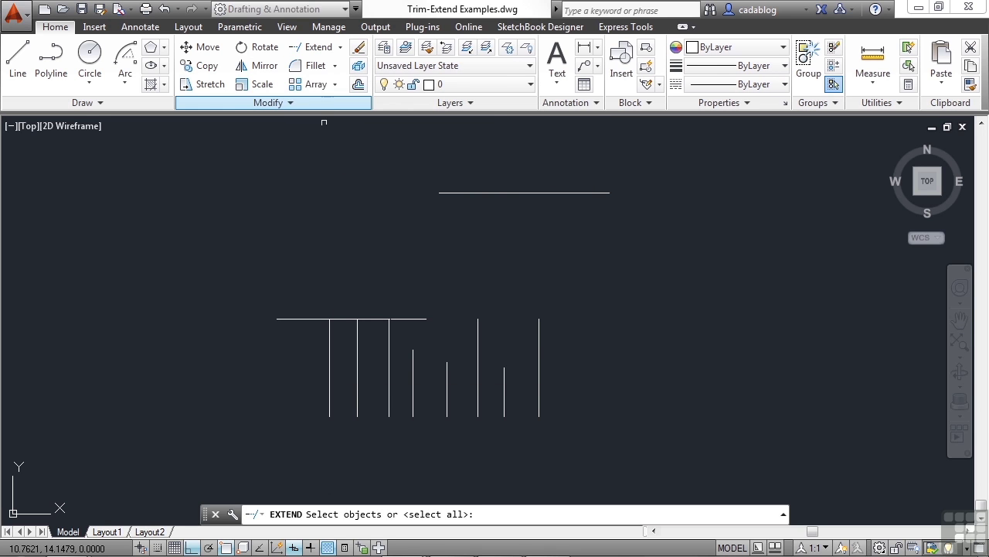
click(484, 193)
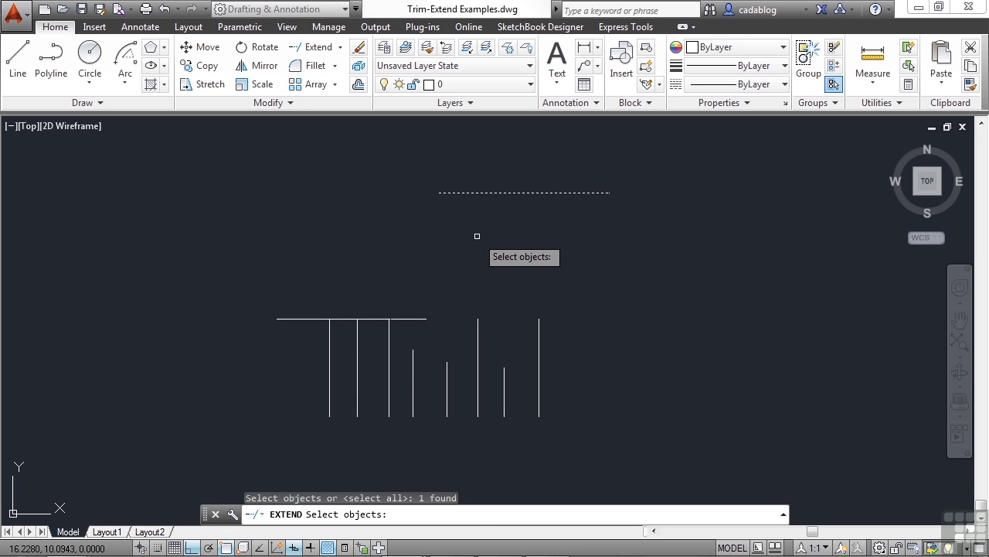
key(Return)
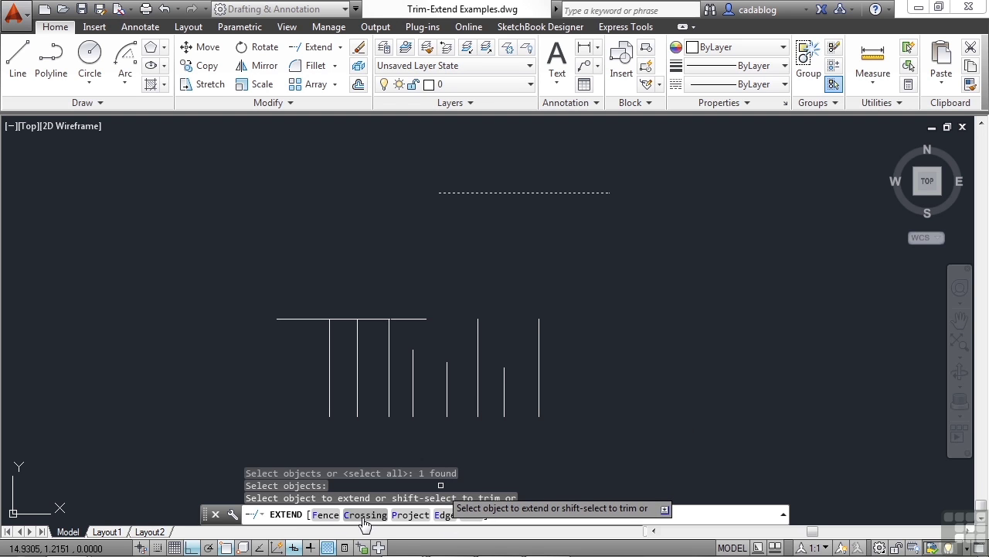
click(444, 515)
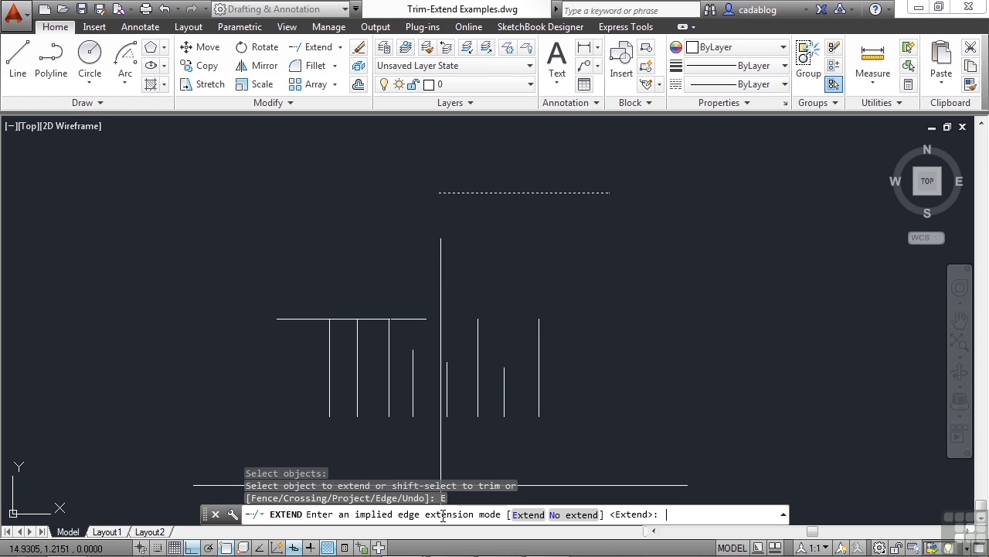
click(526, 518)
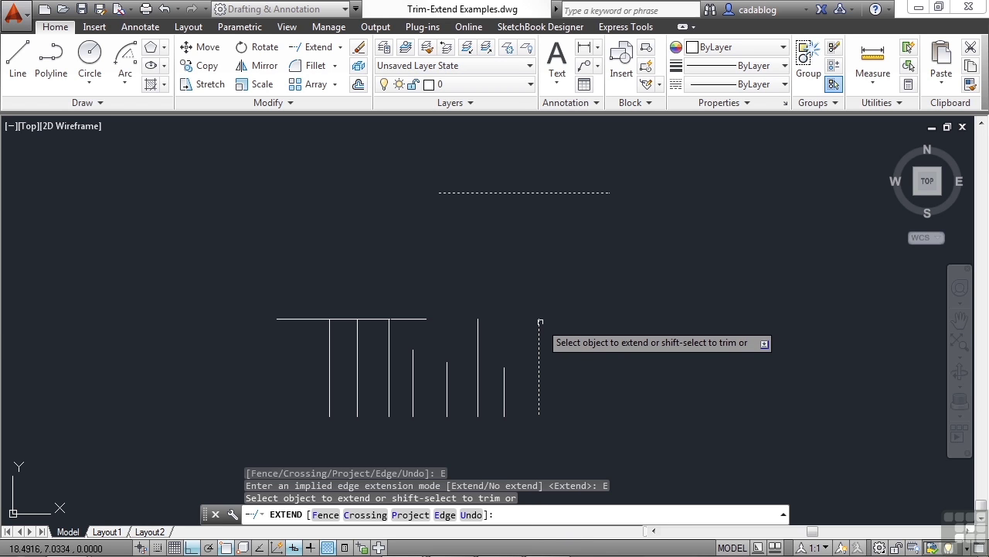
click(555, 342)
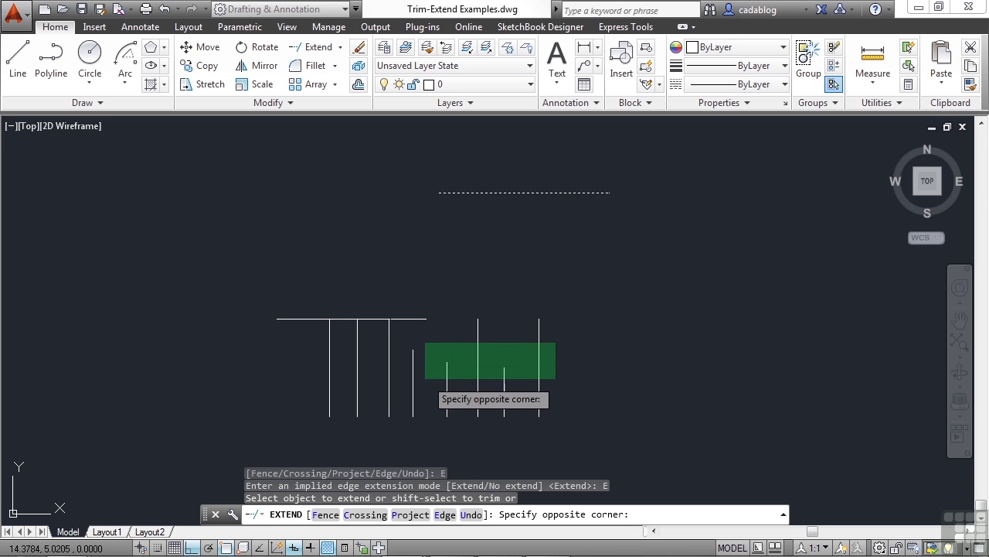
click(404, 383)
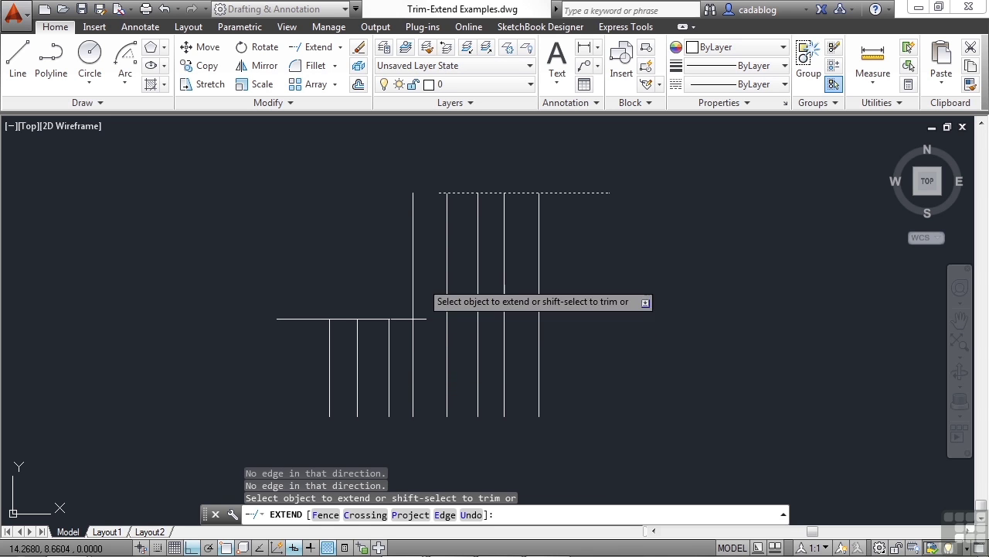
click(389, 327)
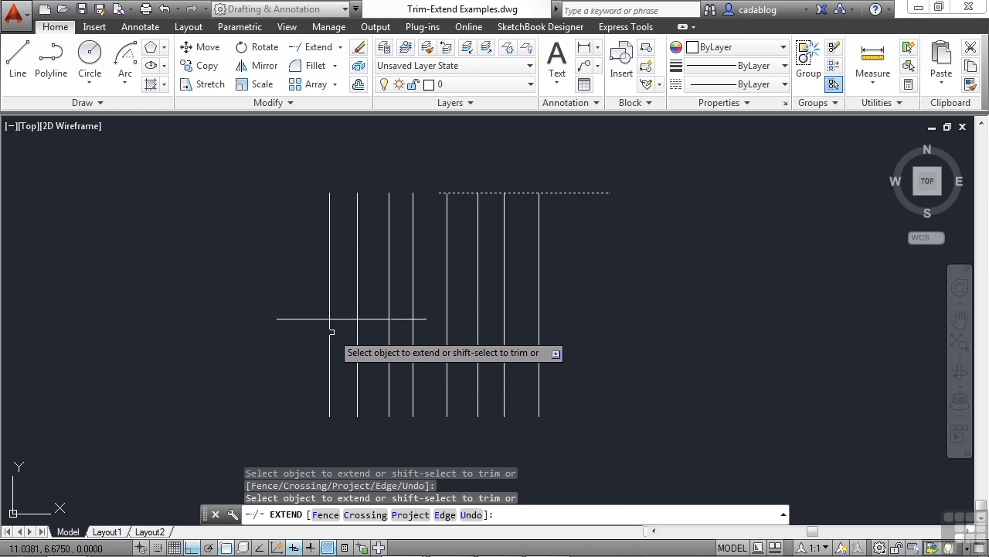
key(Return)
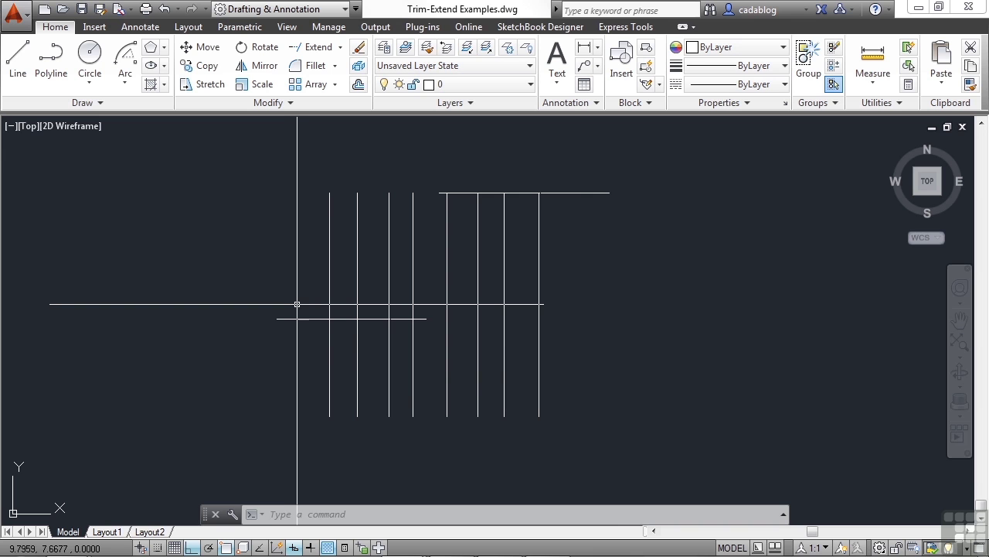
Examine the three concentric circles crossed by two long horizontal lines above the group of vertical lines.
scroll(296, 302, down, 6)
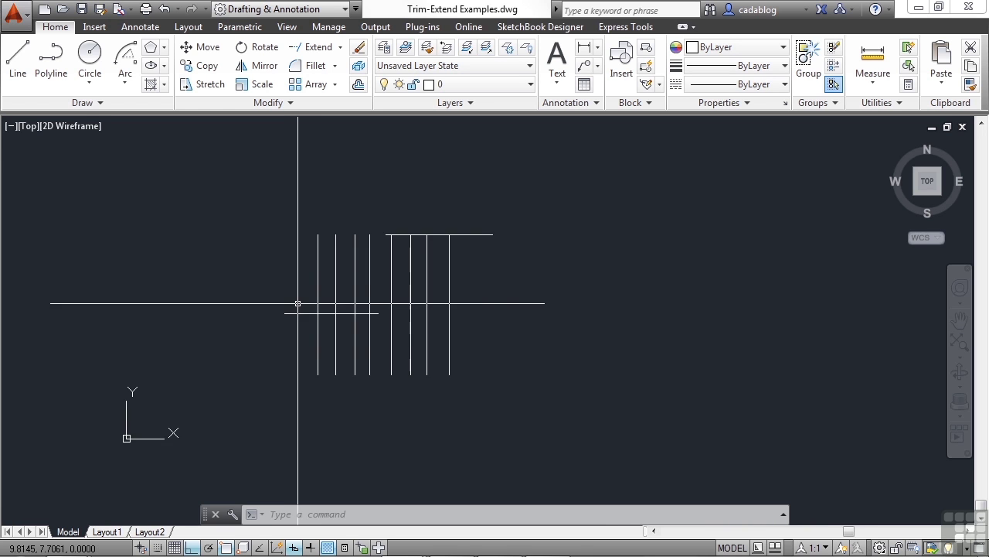
middle_drag(364, 205, 373, 307)
scroll(318, 190, up, 4)
middle_drag(358, 227, 385, 212)
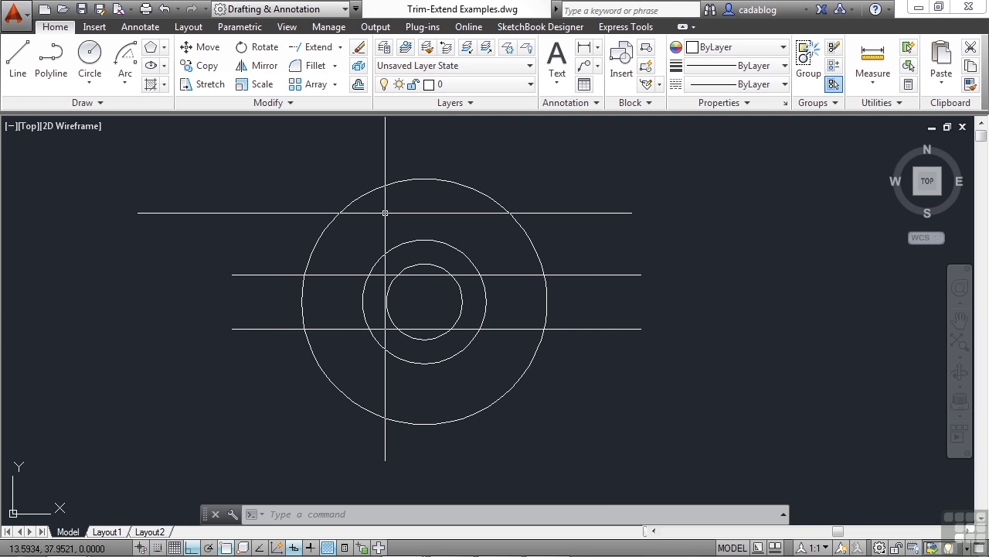
drag(380, 202, 387, 220)
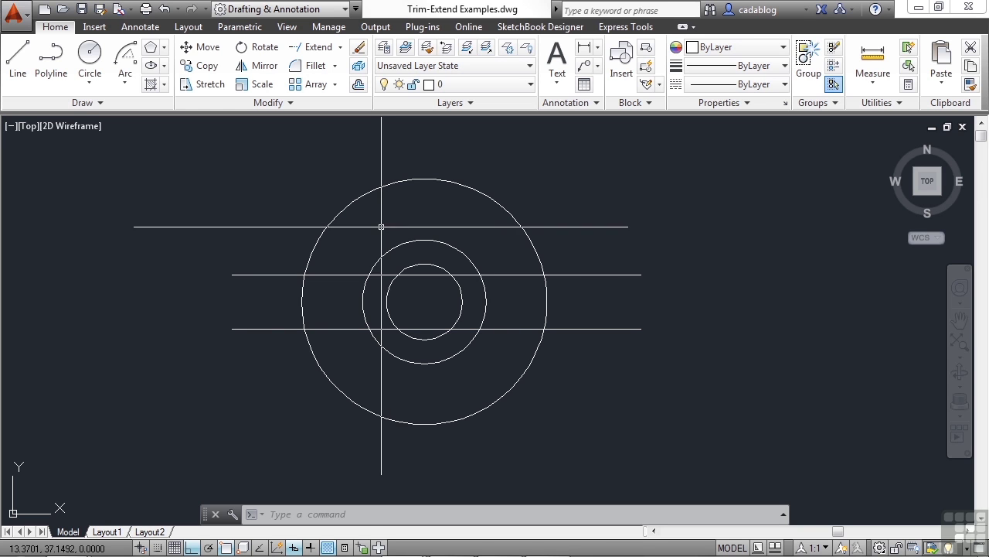
scroll(371, 300, up, 2)
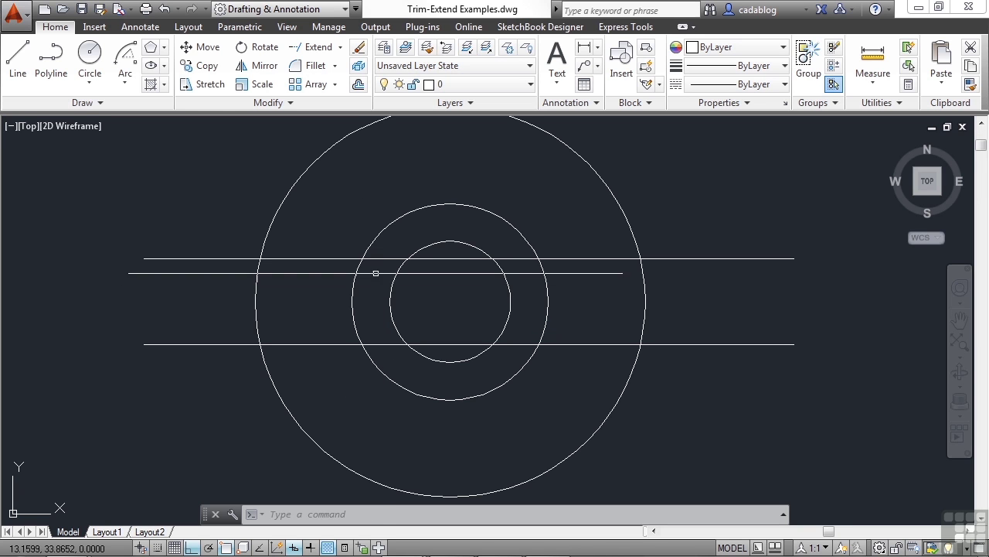
drag(373, 305, 324, 306)
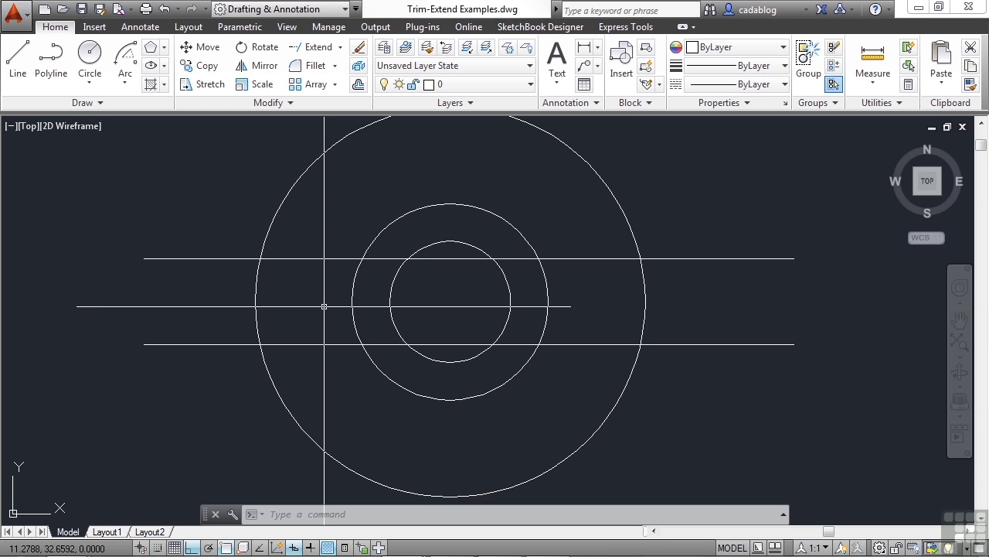
drag(324, 306, 343, 313)
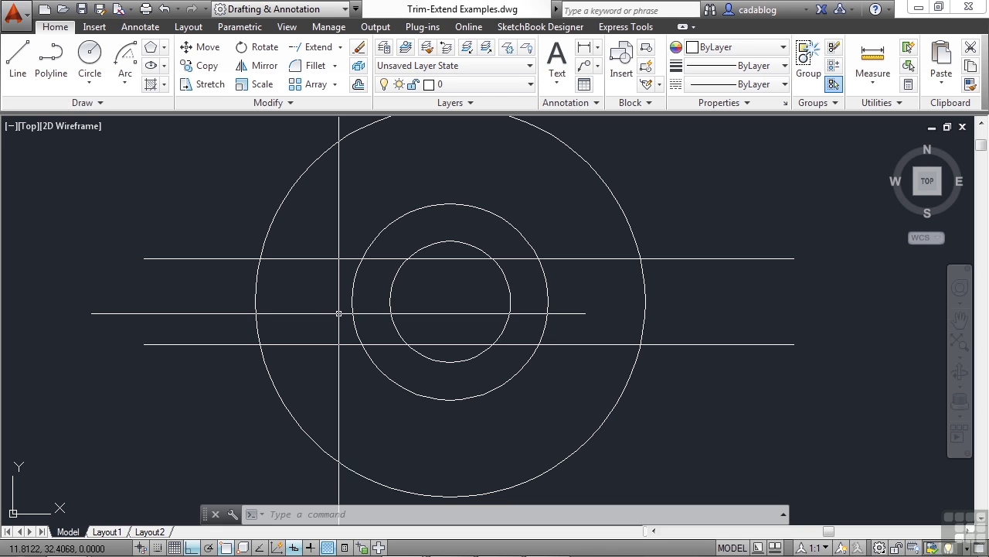
Using all three circles and both horizontal lines as cutting edges, trim the innermost circle's left arc between the lines.
text(r)
key(Return)
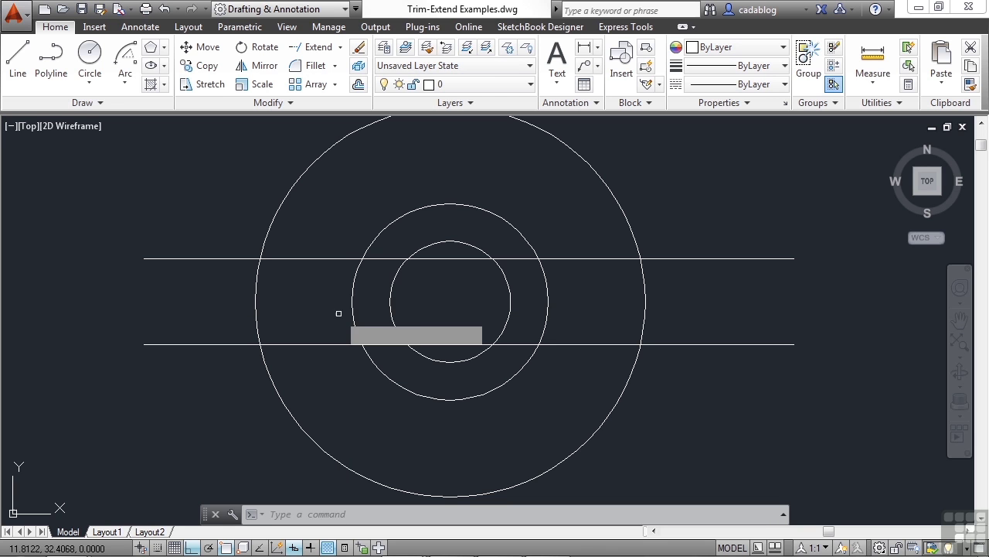
click(689, 215)
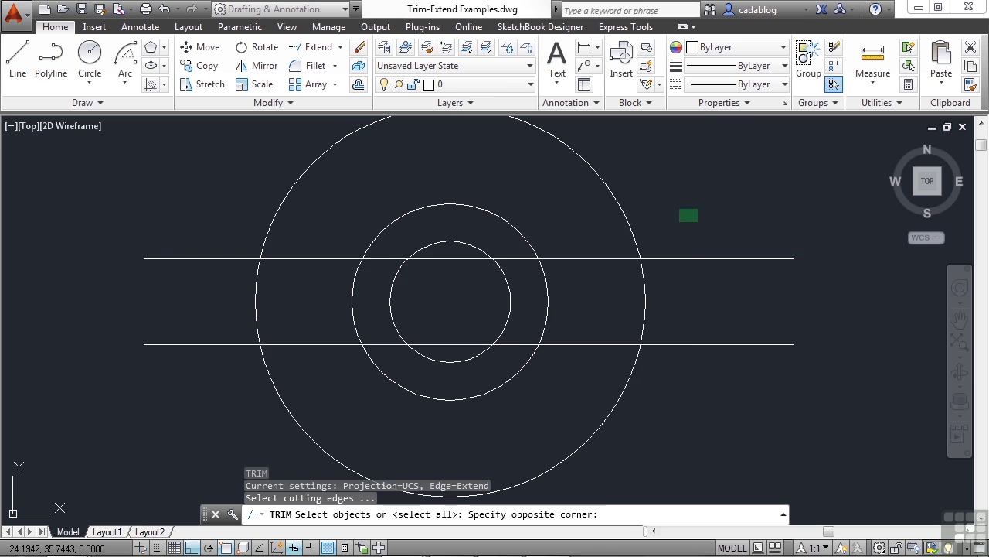
click(211, 390)
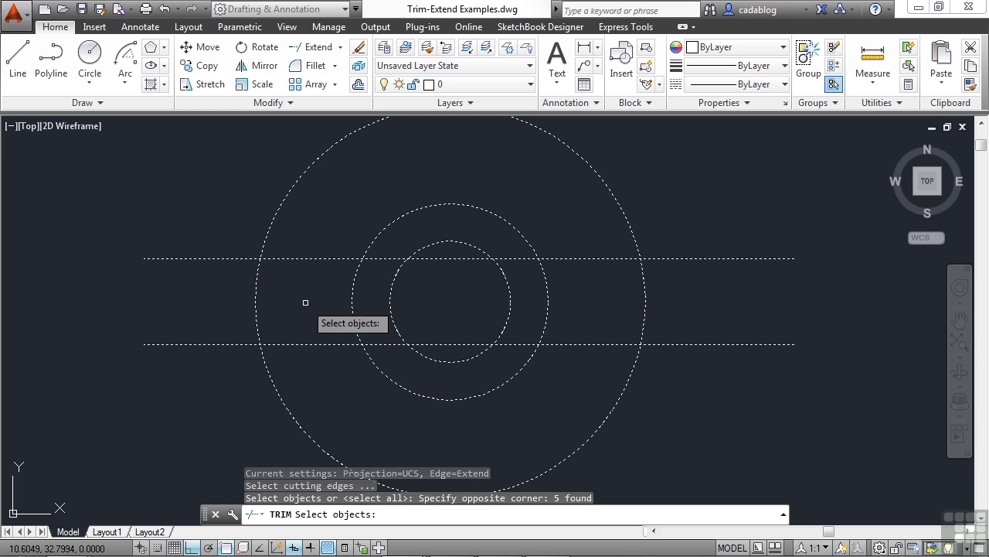
key(Return)
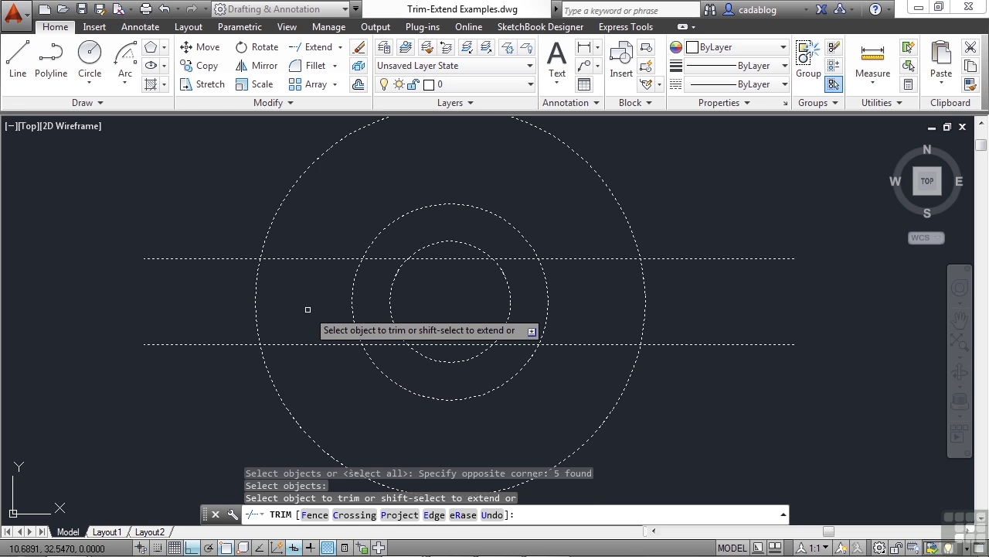
click(394, 273)
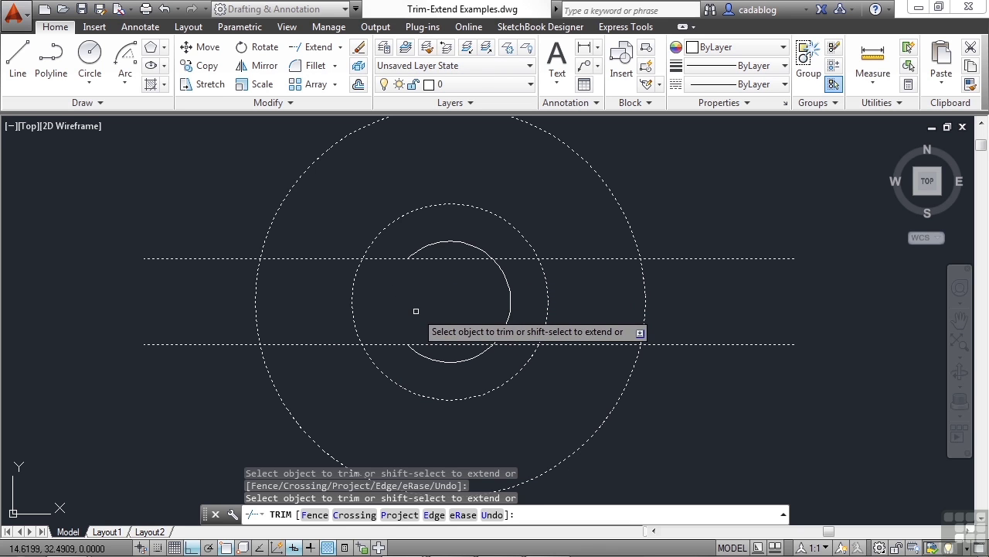
Trim both horizontal lines outside the largest circle and, on the right side, between the innermost and middle circles.
click(734, 234)
click(677, 408)
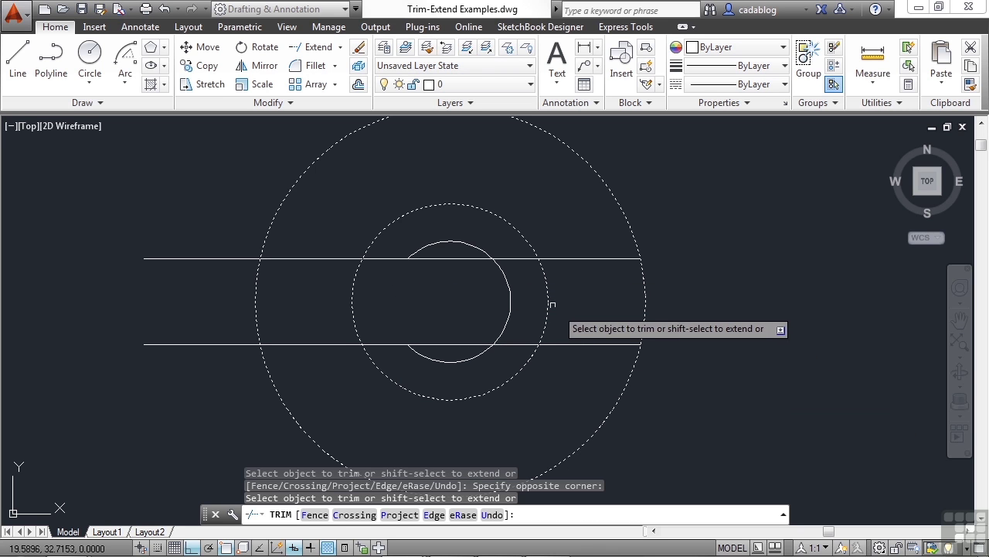
click(515, 249)
click(517, 360)
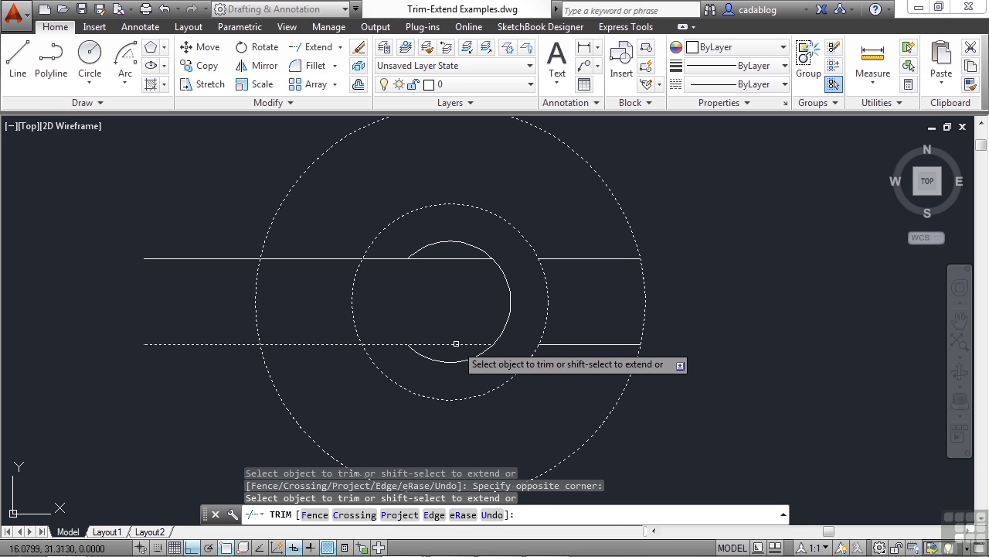
click(224, 227)
click(187, 350)
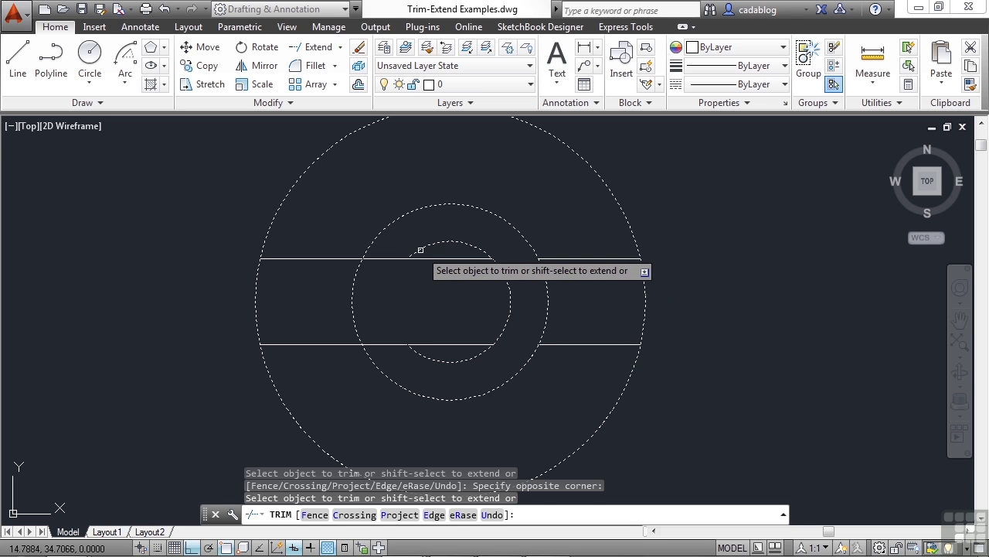
Trim the line segments inside the innermost circle and the left arcs of the two larger circles between the lines.
click(460, 258)
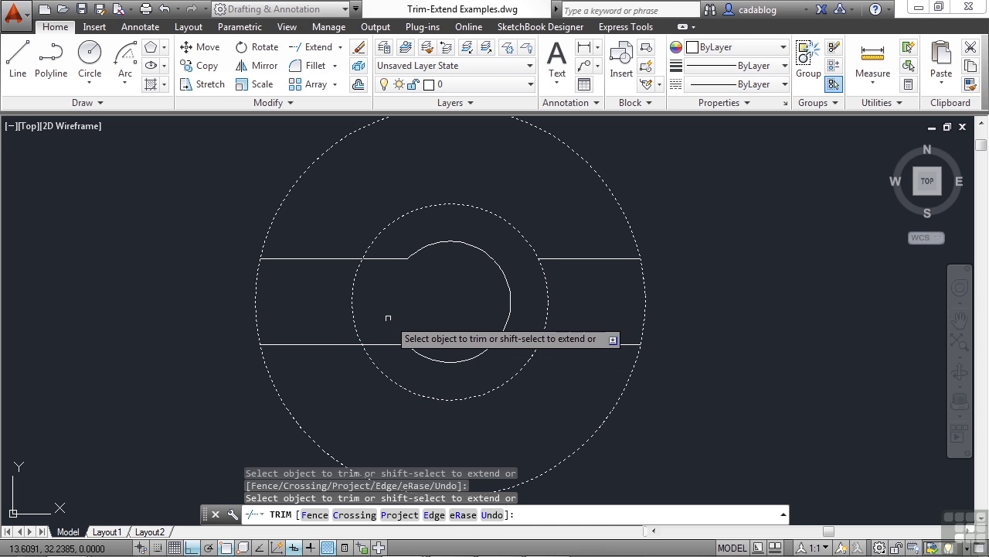
click(359, 290)
click(331, 300)
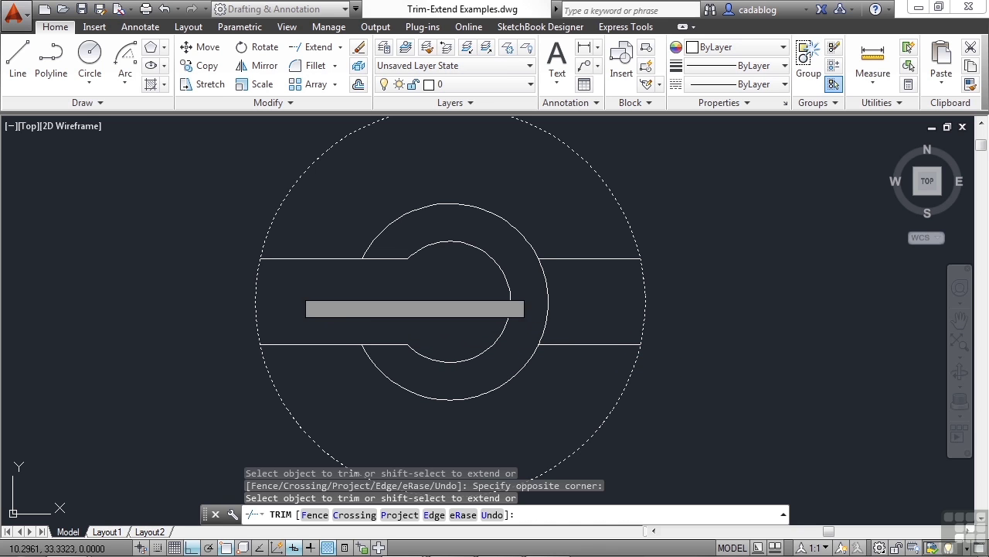
key(Return)
Delete the two leftover horizontal segments between the middle and outer circles on the right side.
click(606, 239)
click(586, 324)
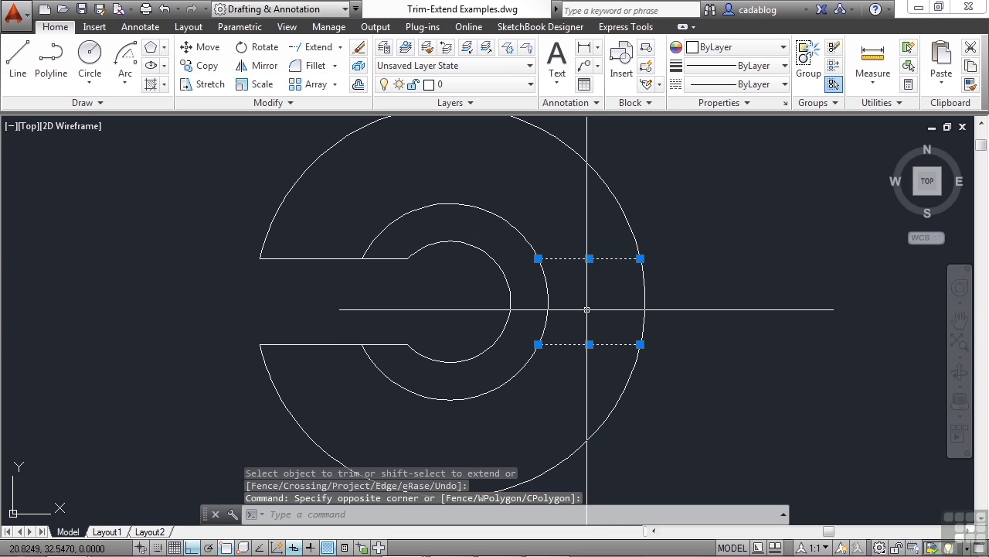
key(Delete)
Within Trim, use the outer circle and both horizontal lines as edges to extend both lines to the outer circle's right side.
scroll(344, 300, down, 2)
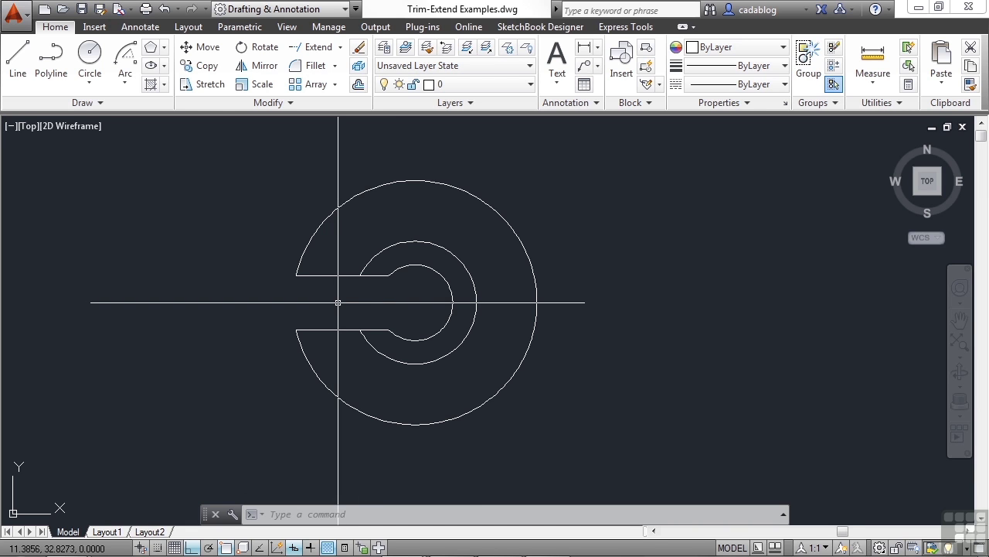
key(Return)
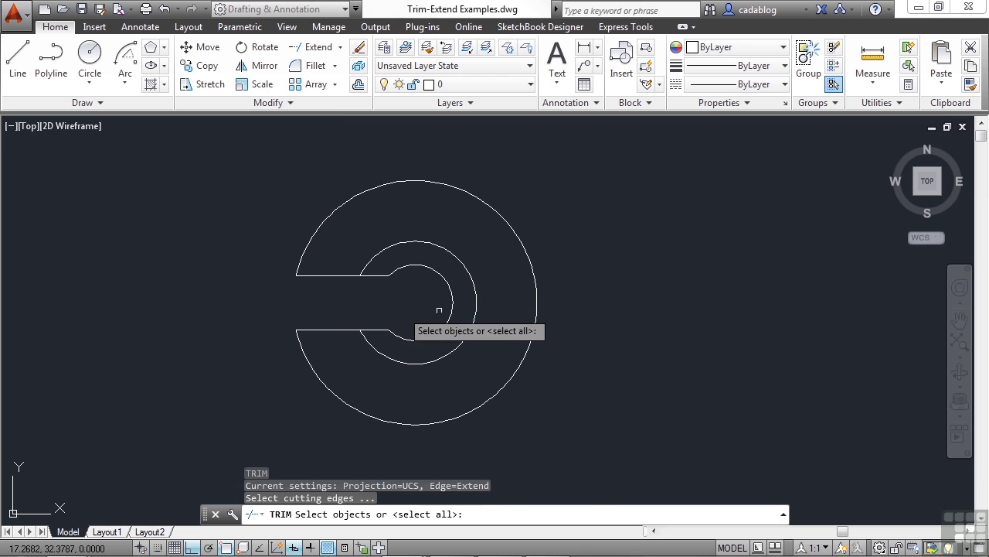
click(552, 288)
click(516, 313)
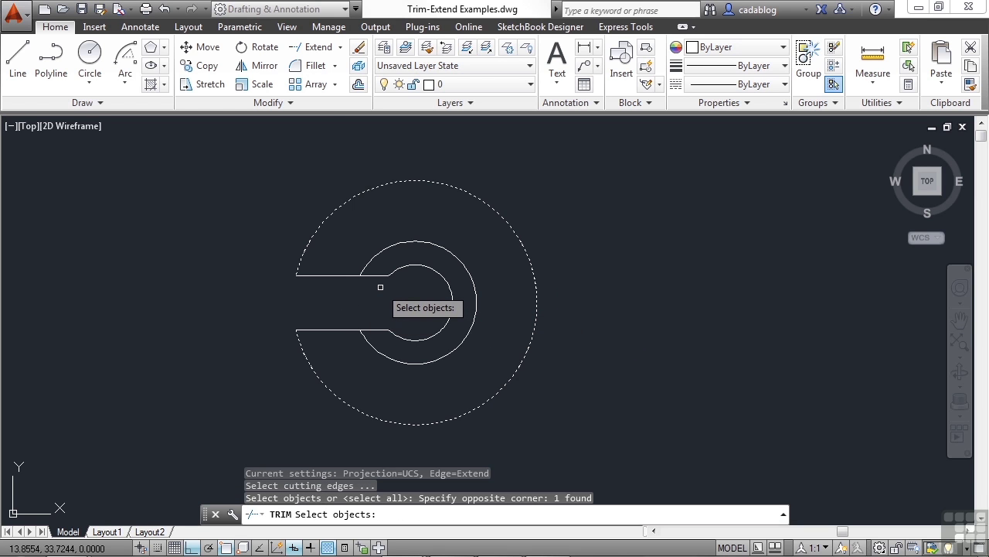
click(379, 330)
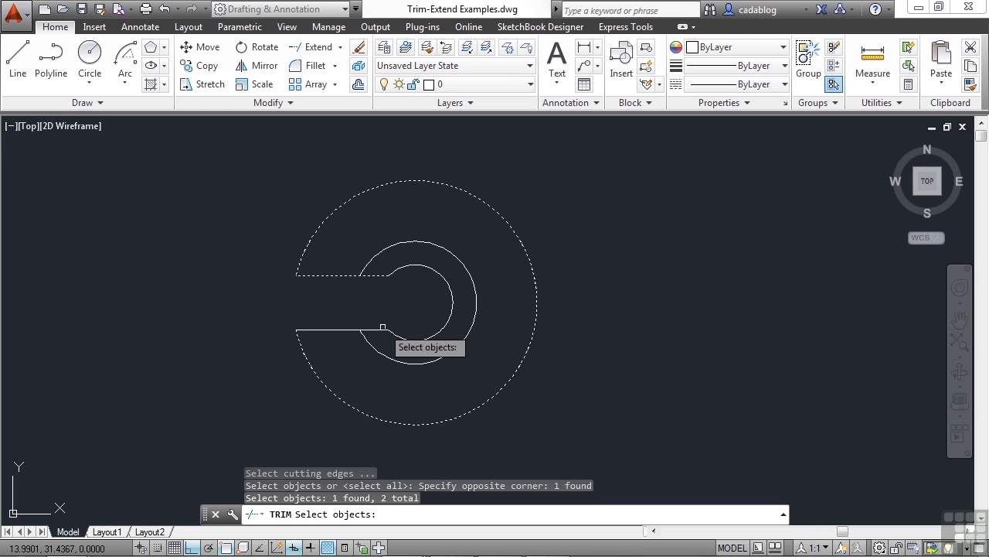
click(380, 330)
key(Return)
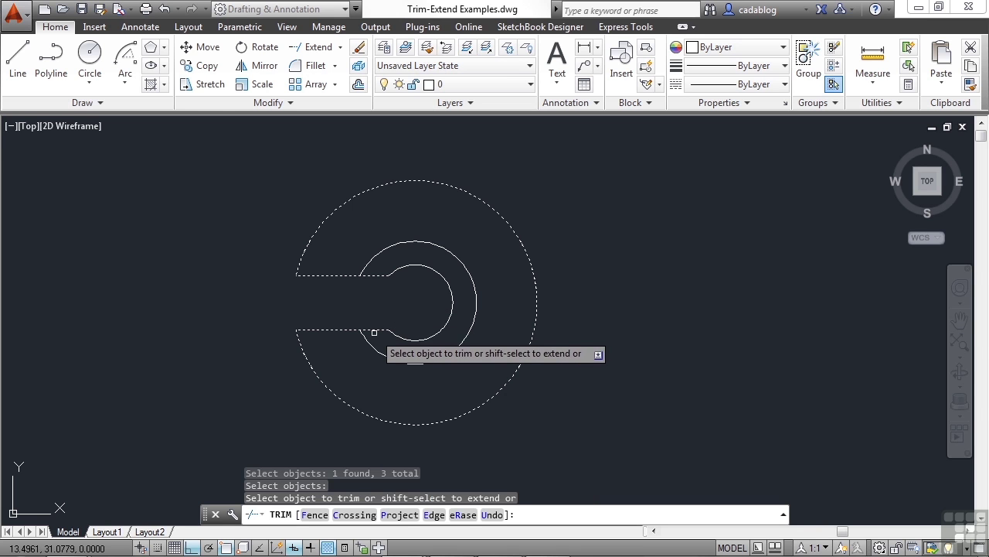
click(374, 270)
click(372, 283)
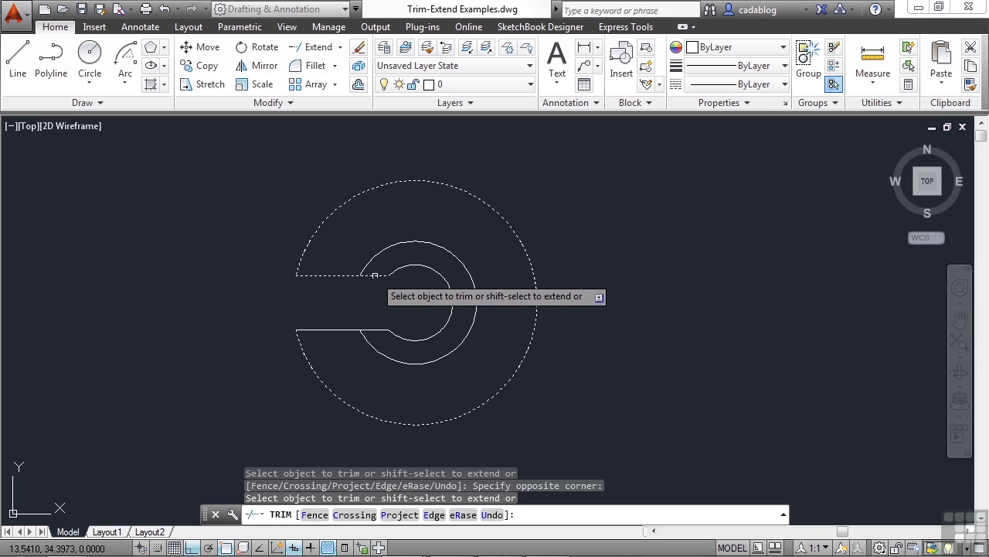
shift+click(376, 275)
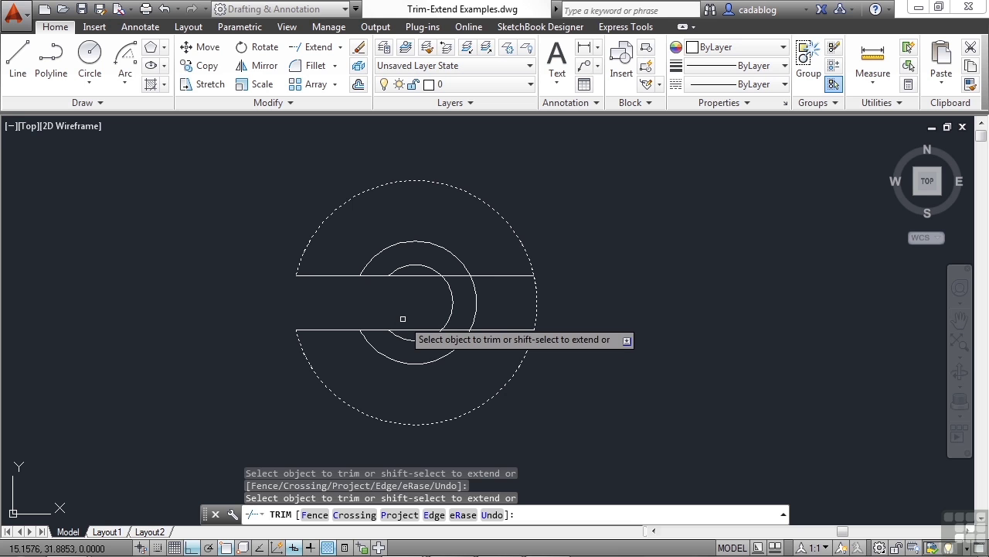
key(Return)
Using the two inner circles and both horizontal lines as cutting edges, trim both lines between those circles on the right side.
key(Return)
click(486, 241)
click(360, 352)
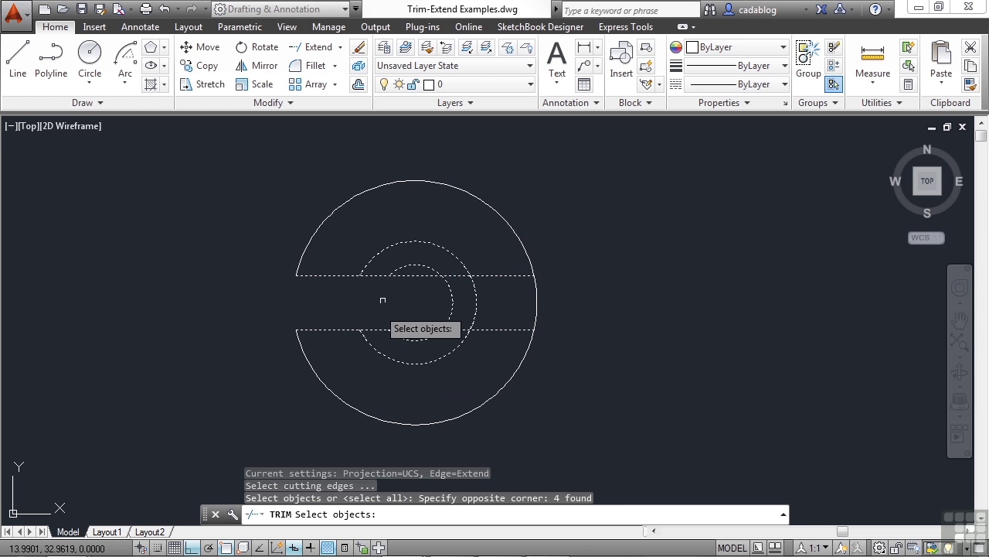
key(Return)
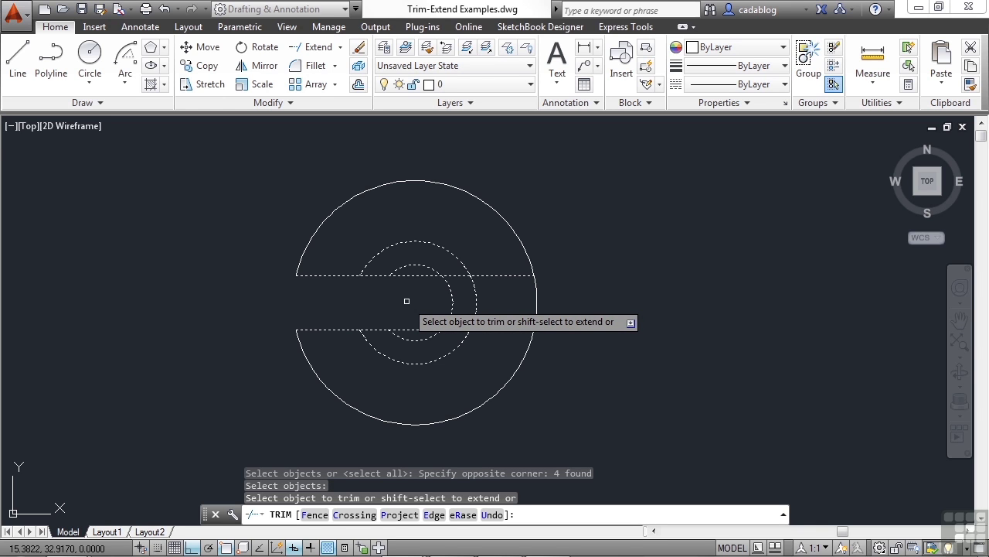
click(461, 275)
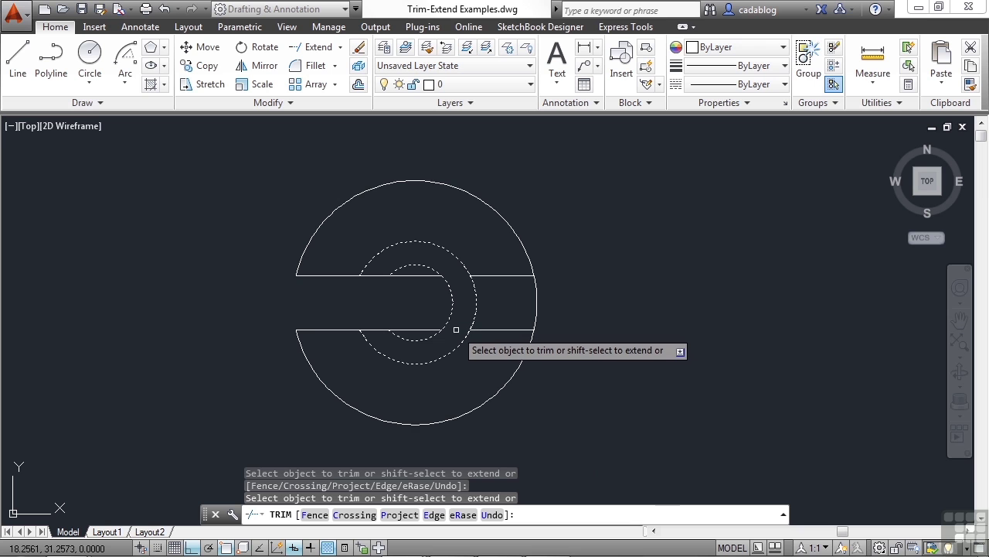
Within Trim, extend the horizontal lines back across the right-hand gap between the innermost and middle circles.
scroll(468, 317, up, 2)
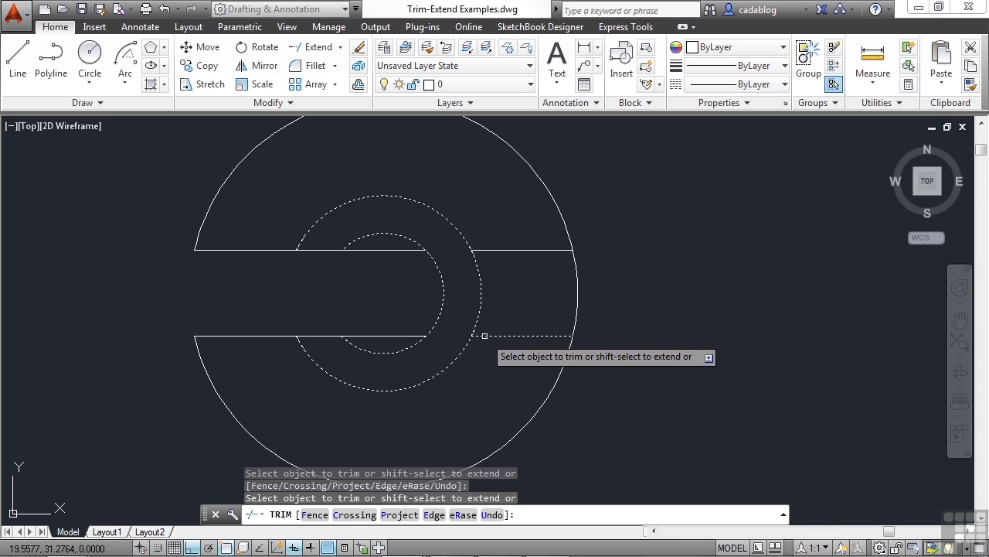
click(466, 264)
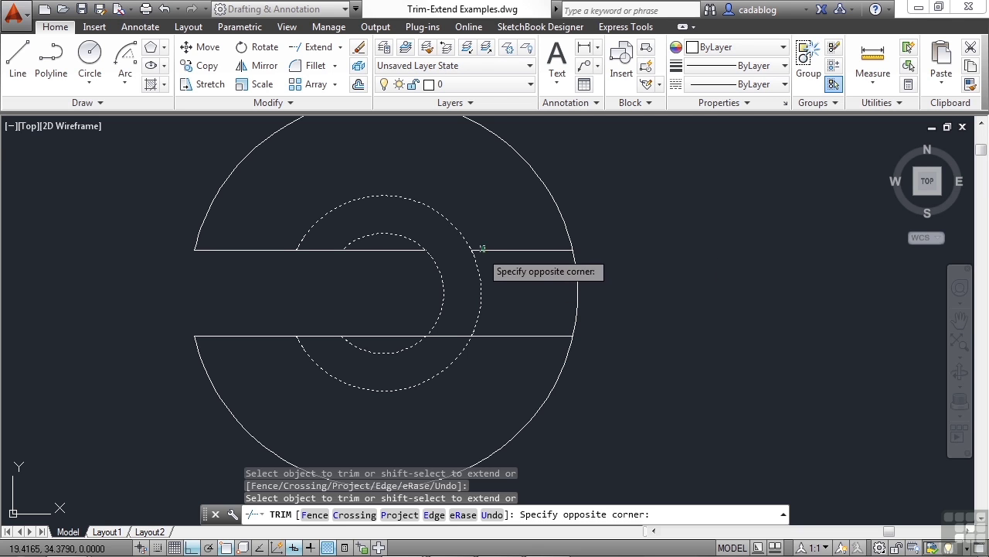
click(466, 264)
key(Return)
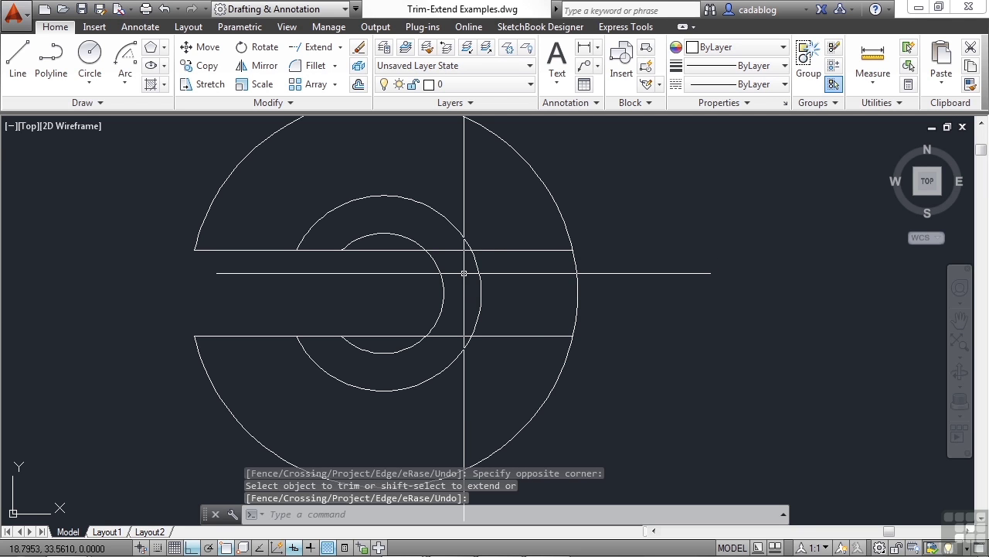
Start Extend with all arcs and horizontal lines as boundary edges and try to extend the outer and middle arcs across the slot.
text(ex)
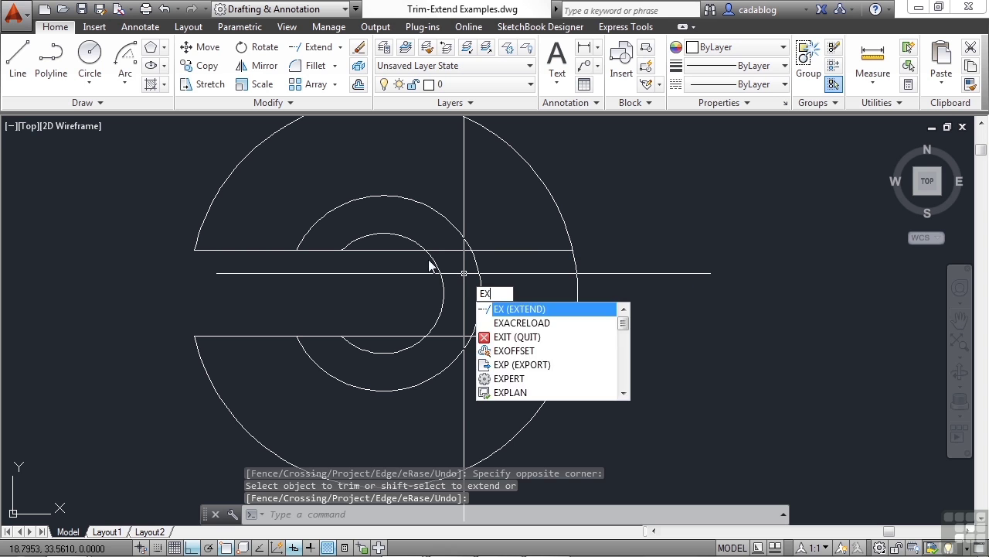
text(t)
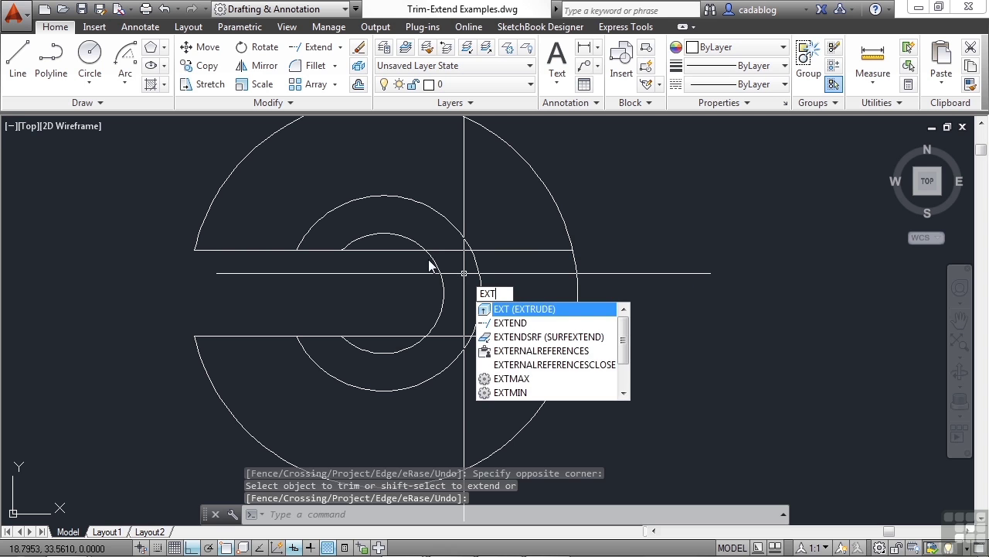
click(520, 323)
click(608, 214)
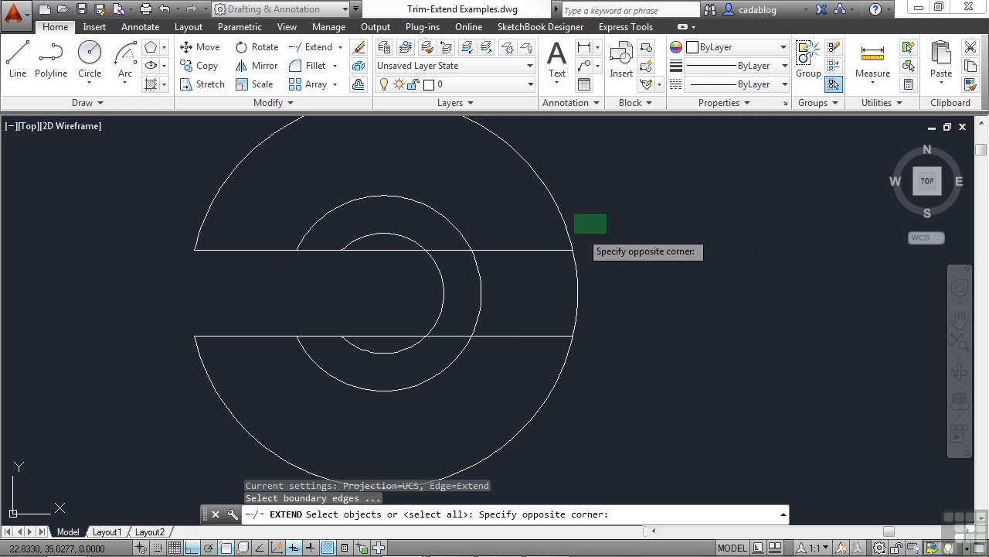
click(176, 419)
key(Return)
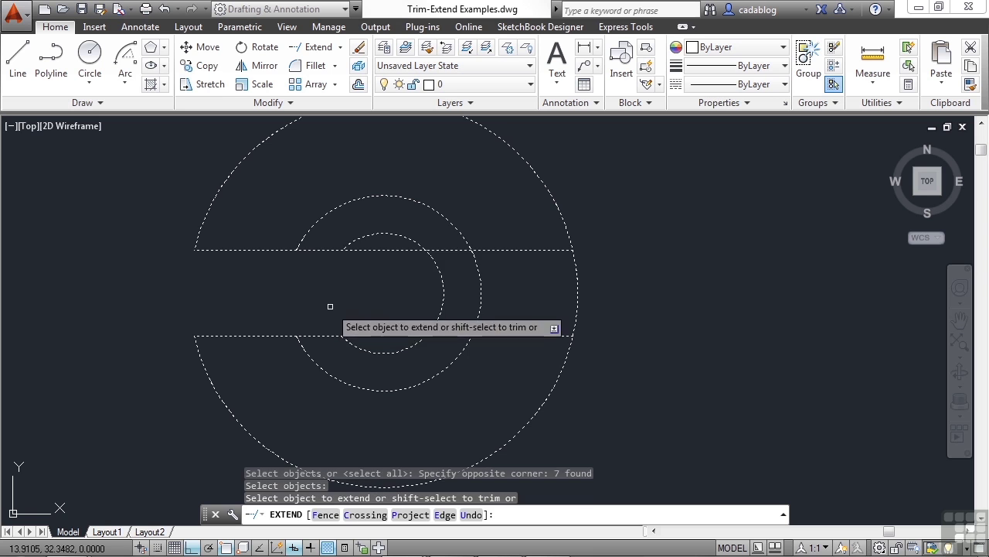
click(202, 219)
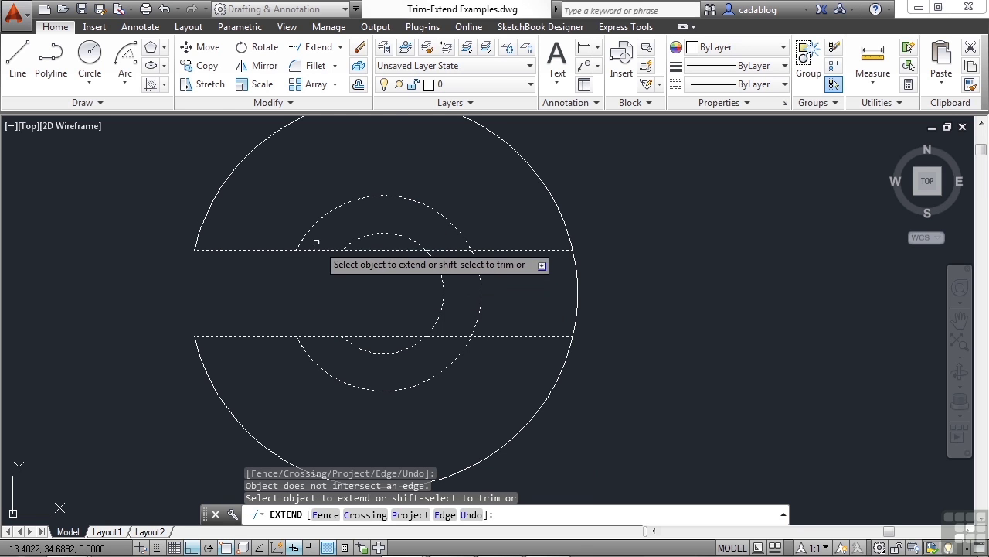
click(305, 239)
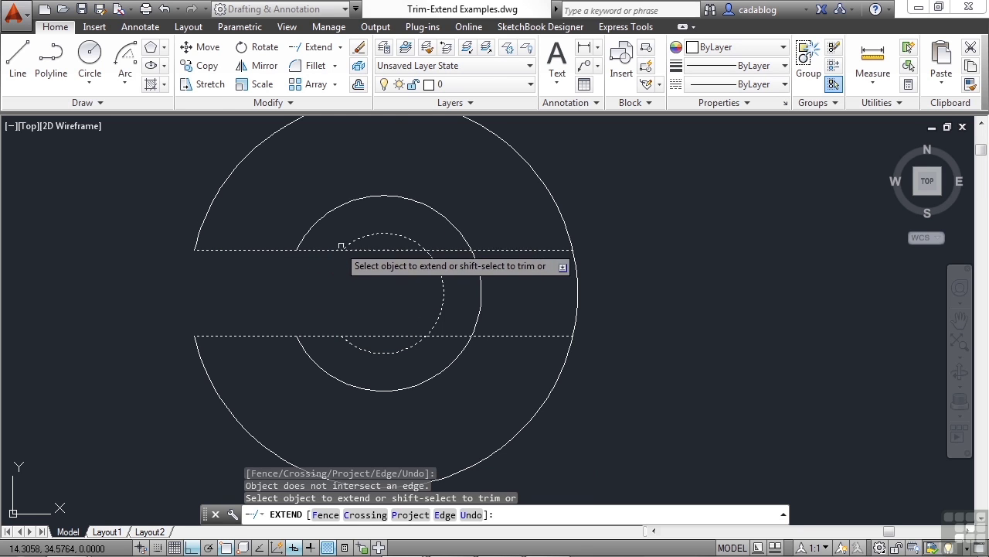
Within Extend, trim both horizontal lines between the innermost and middle circles on the right side and inside the innermost circle.
shift+click(461, 252)
shift+click(457, 350)
shift+click(444, 332)
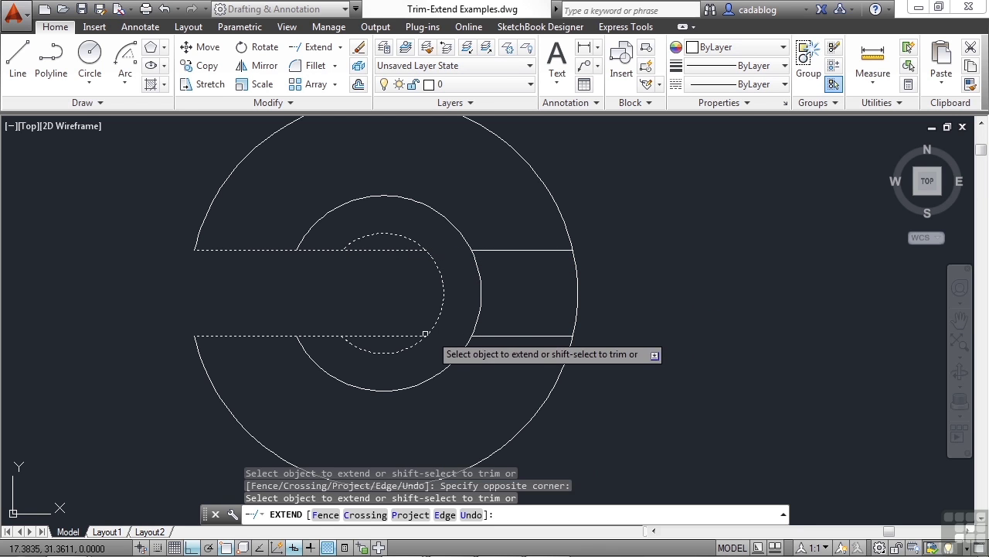
shift+click(390, 339)
shift+click(364, 236)
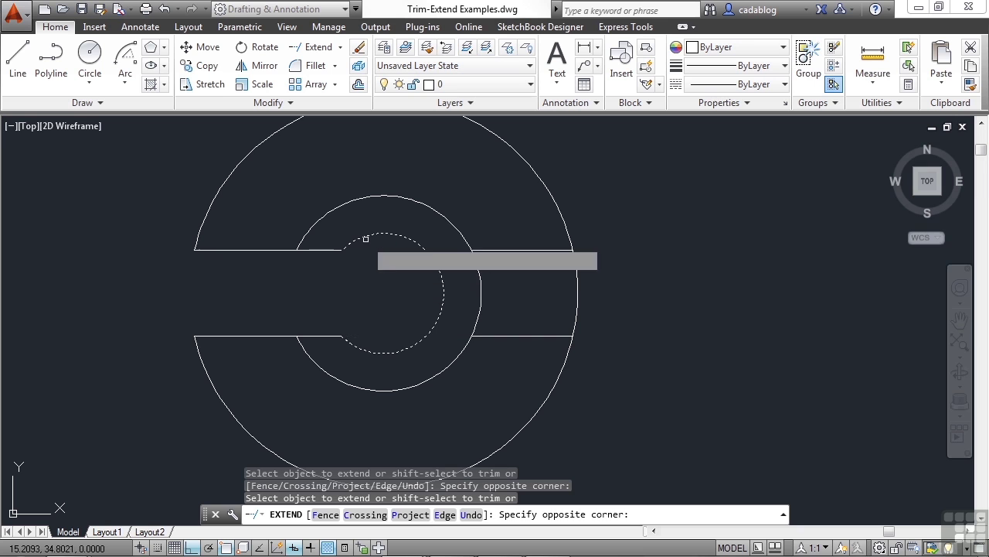
Extend both horizontal lines from the left across the innermost circle to its right side.
shift+click(328, 248)
shift+click(329, 294)
click(319, 352)
click(346, 303)
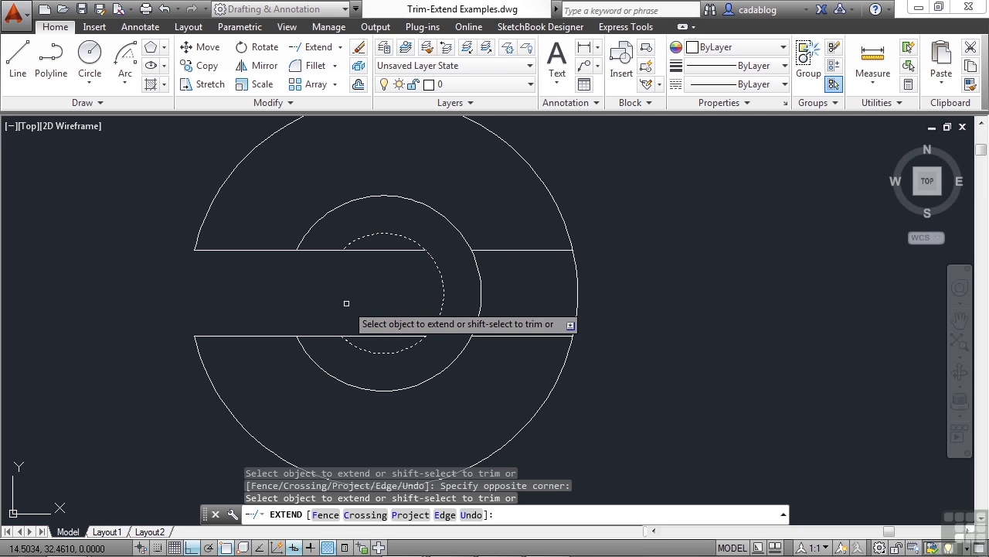
key(Return)
scroll(347, 301, down, 2)
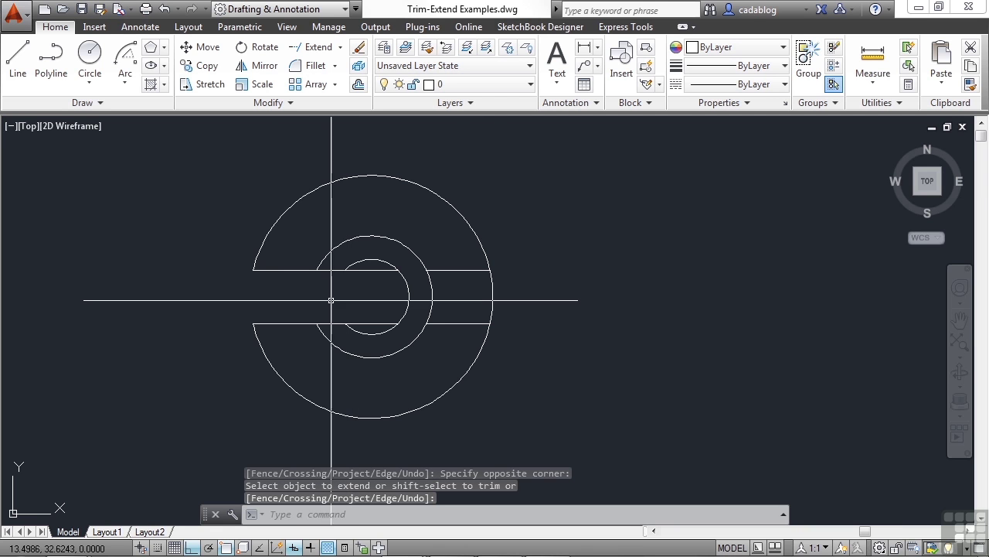